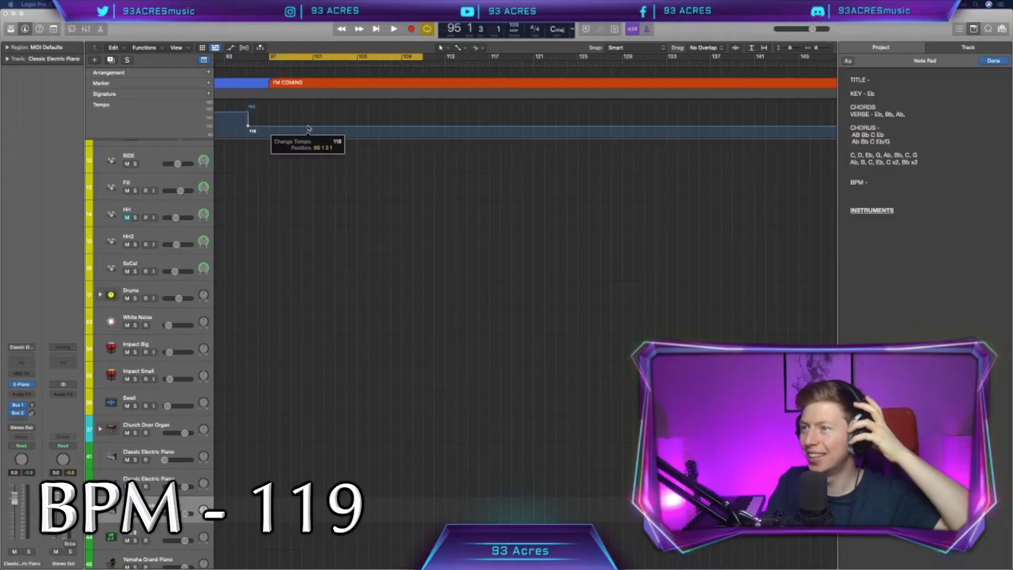
left_click_drag(308, 127, 309, 127)
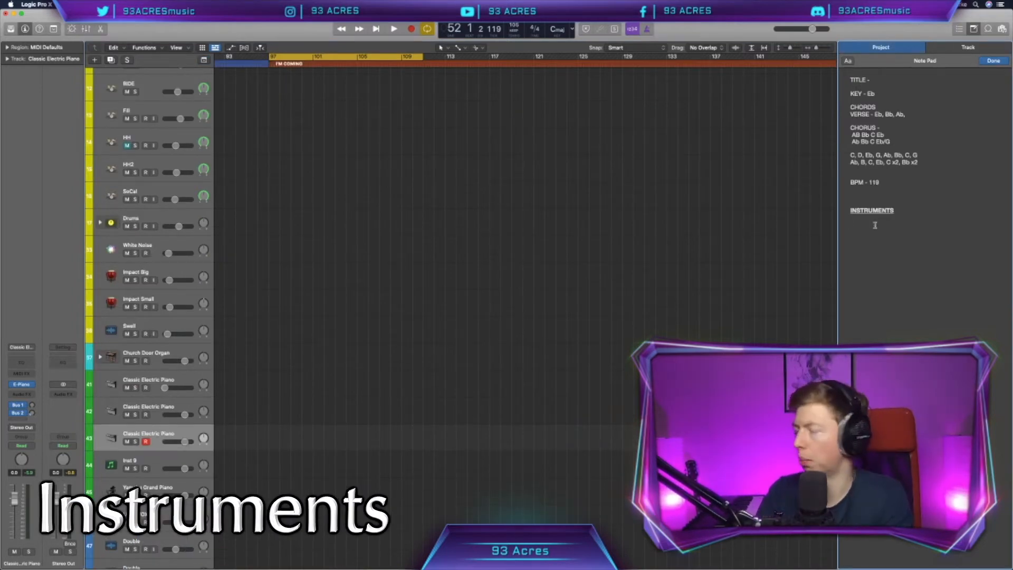
Step: List SYNTH, BASS, DRUMS, LEAD VOX and BV's on separate lines under INSTRUMENTS in the project notes
type("YNTH")
key("Return")
type("BASS")
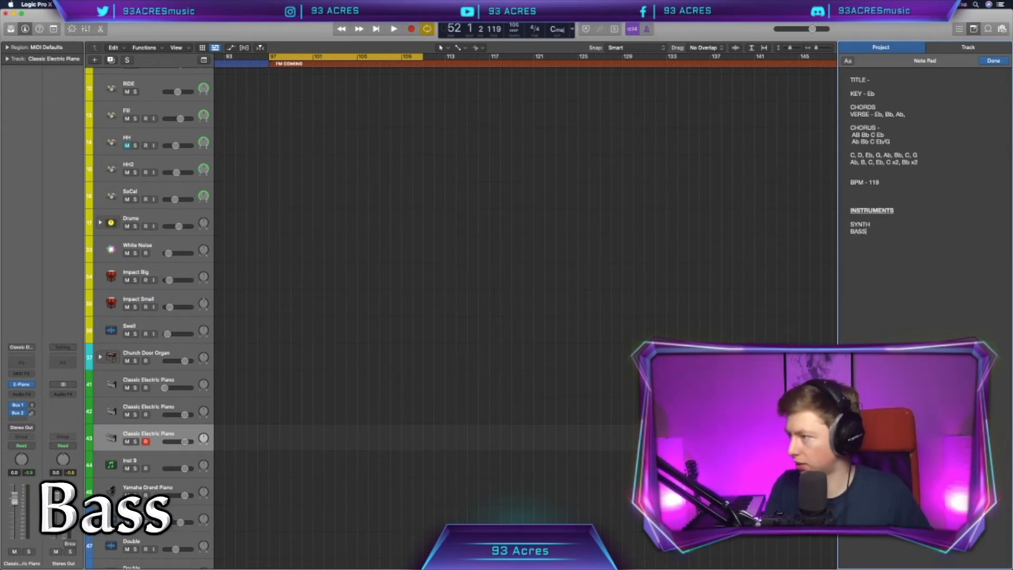
key("Return")
type("DRUMS")
key("Return")
type("LEAD V")
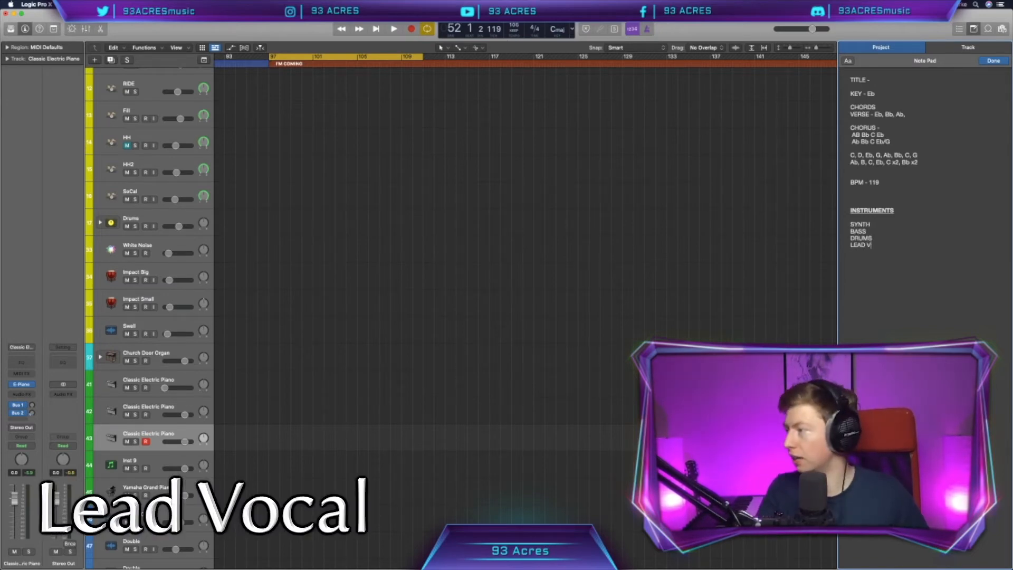
type("OX")
key("Return")
type("BV's")
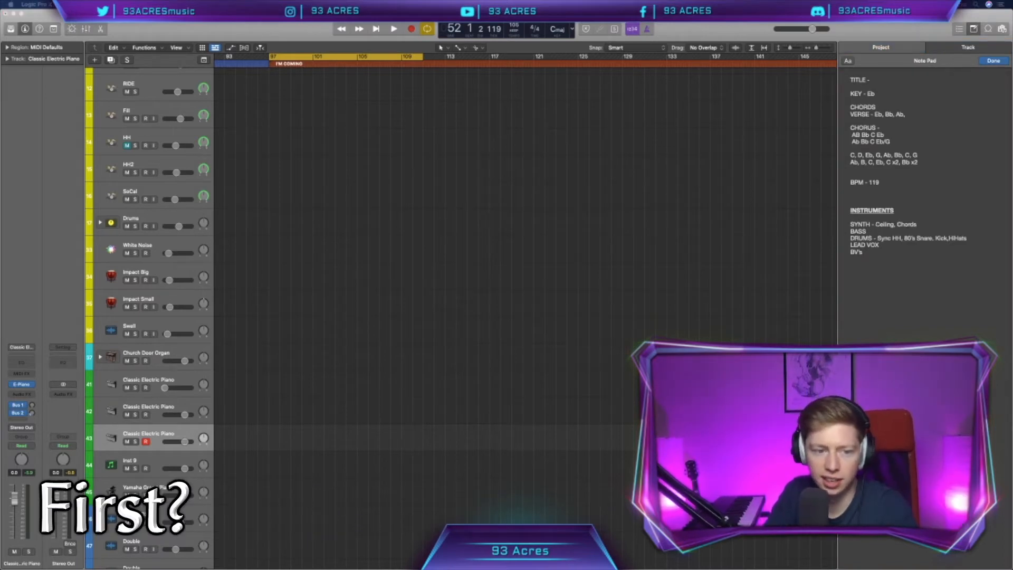
Step: Add a software instrument track below SoCal and load Serum on it with the BA Organ Bass [FP] preset
scroll(127, 444, "up", 9)
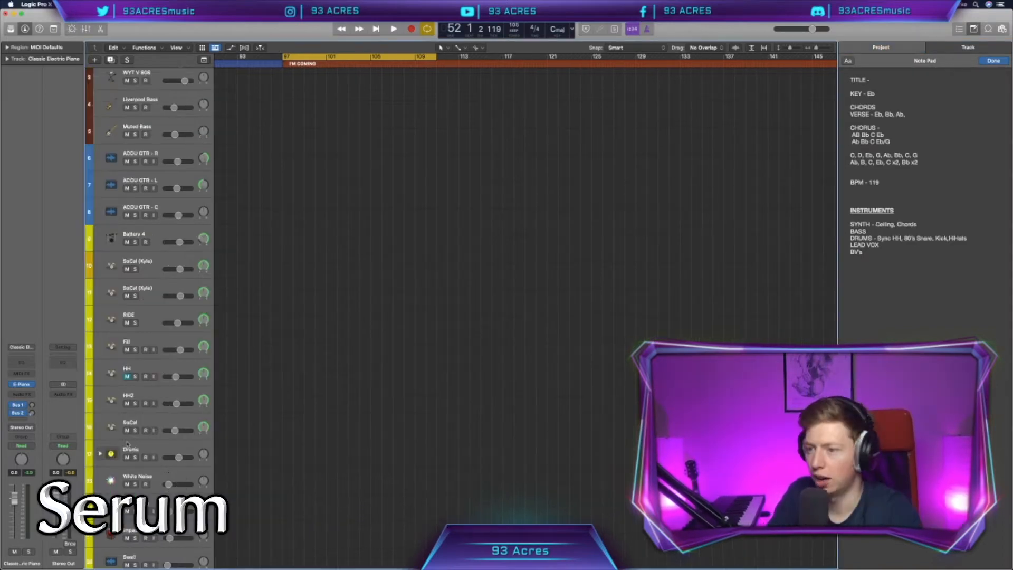
left_click(152, 424)
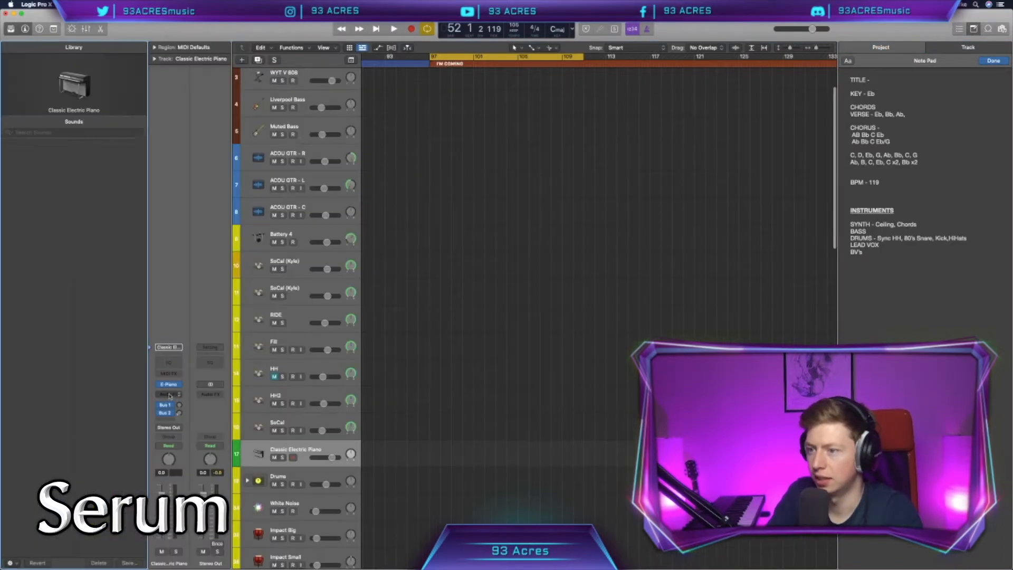
left_click(182, 386)
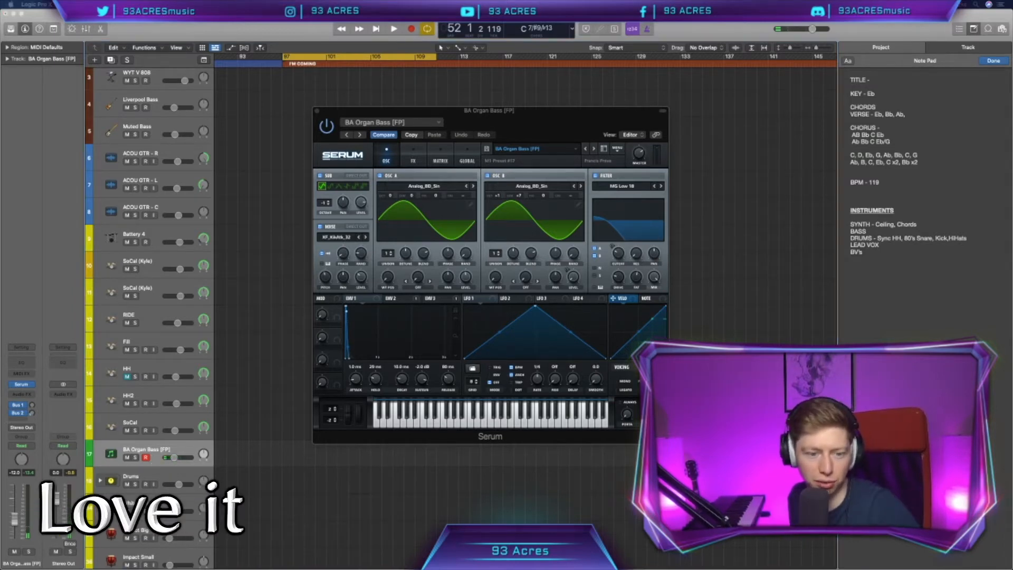
Step: Lengthen all notes of the recorded BA Organ Bass region to about half a bar and repeat the region once
scroll(243, 381, "left", 1)
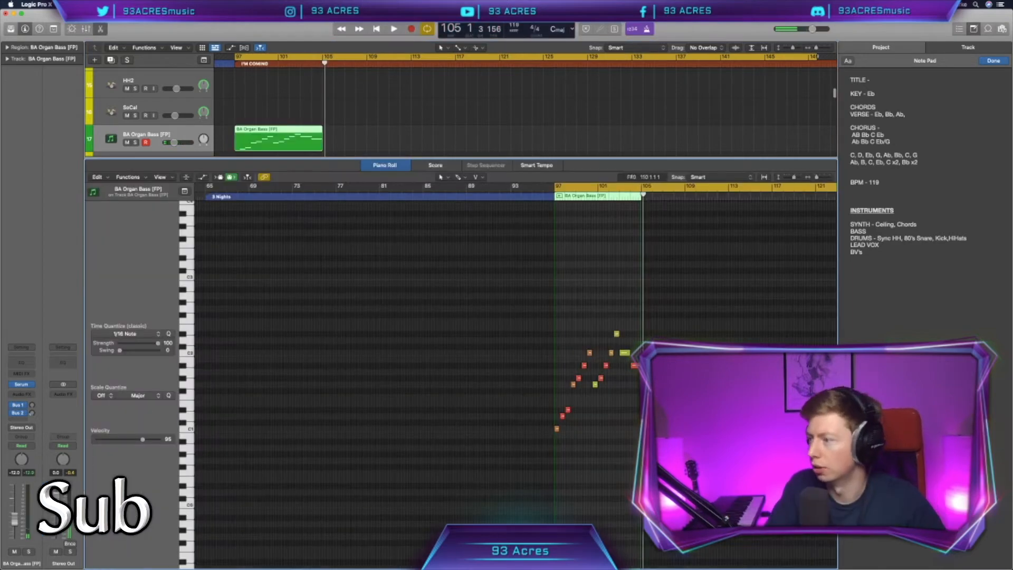
key("super+a")
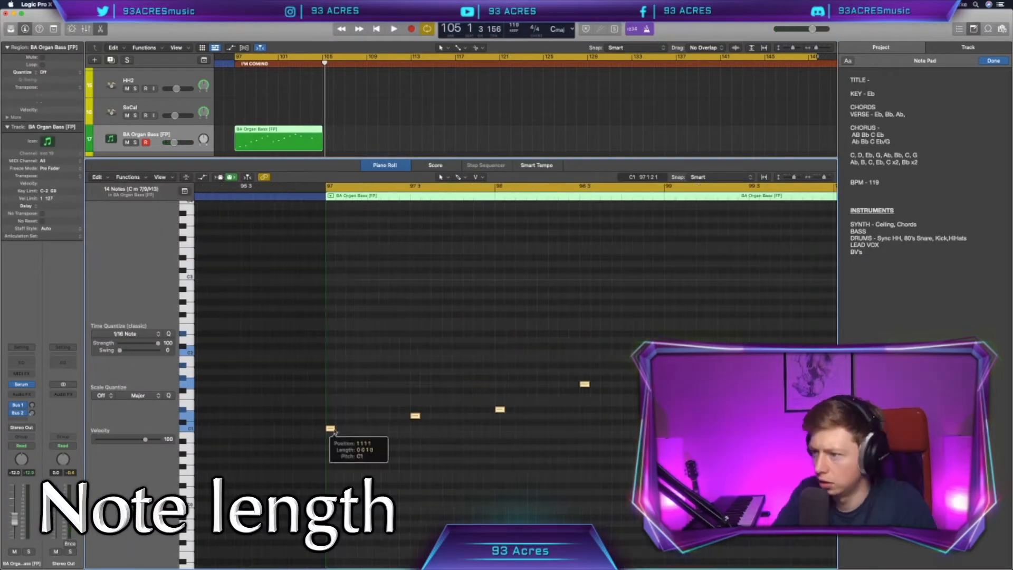
left_click_drag(334, 432, 409, 432)
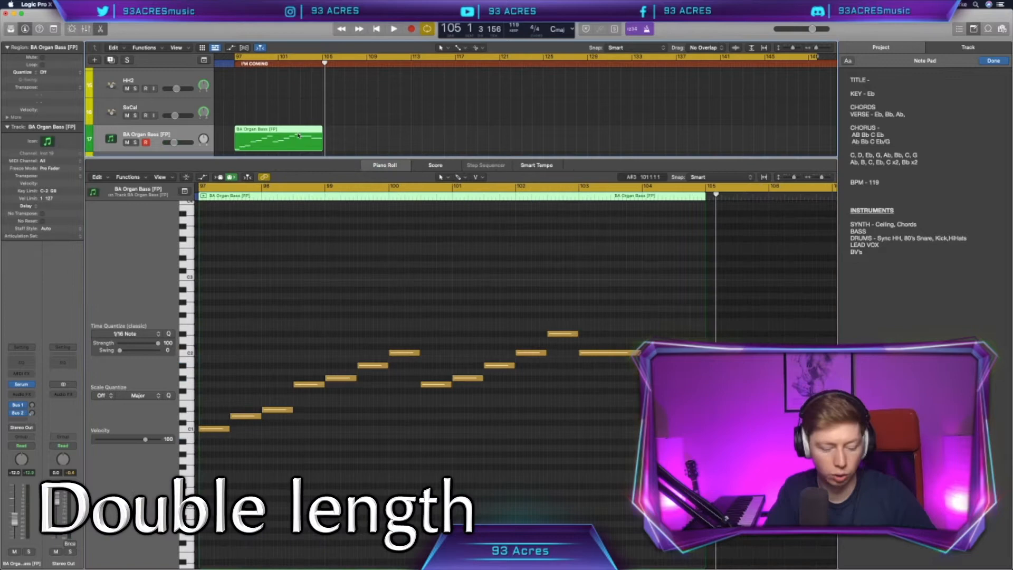
key("super+r")
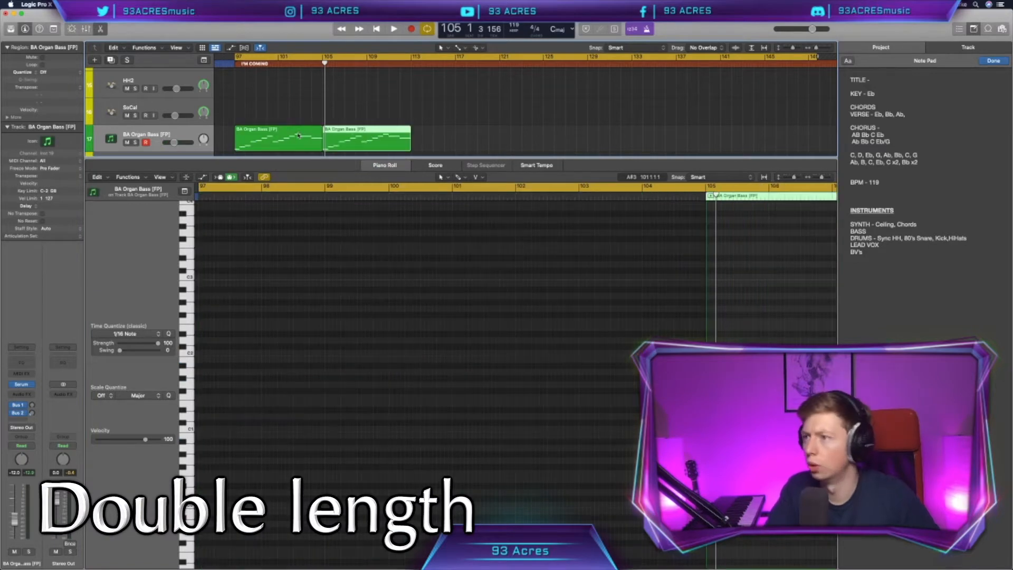
Step: Set the cycle range to bars 97–113 and the Kickstart sidechain rate on the bass track to 1/4 note
left_click_drag(449, 55, 301, 161)
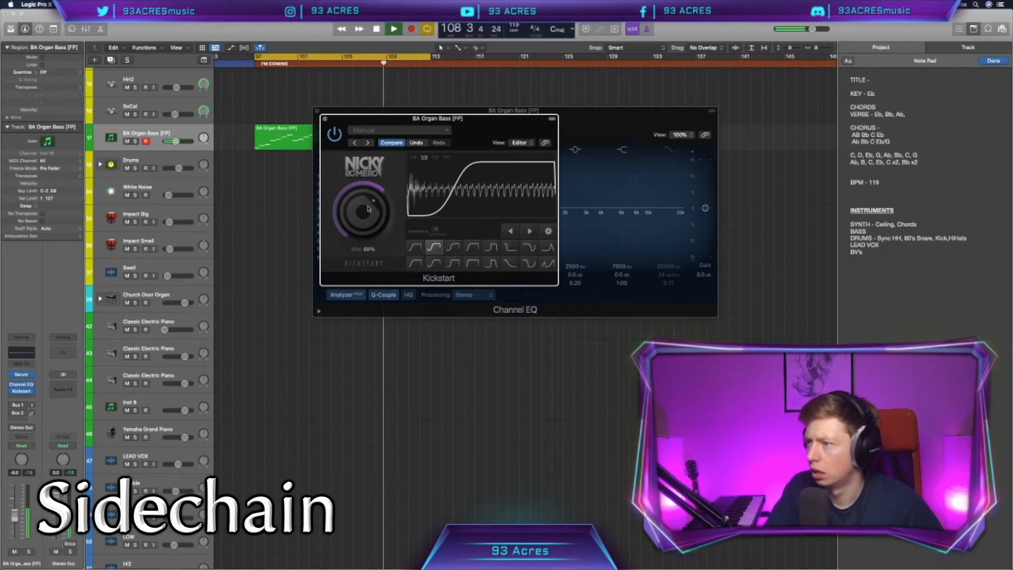
left_click(434, 158)
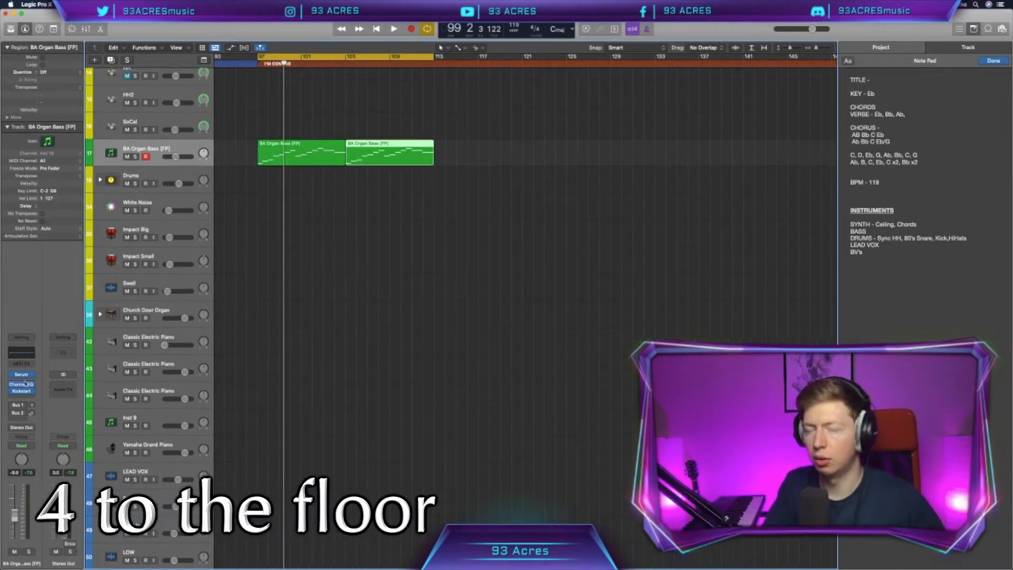
Step: Open Serum on the duplicated track below the organ bass and load the PD Celestial Light [SW] preset
scroll(228, 230, "up", 3)
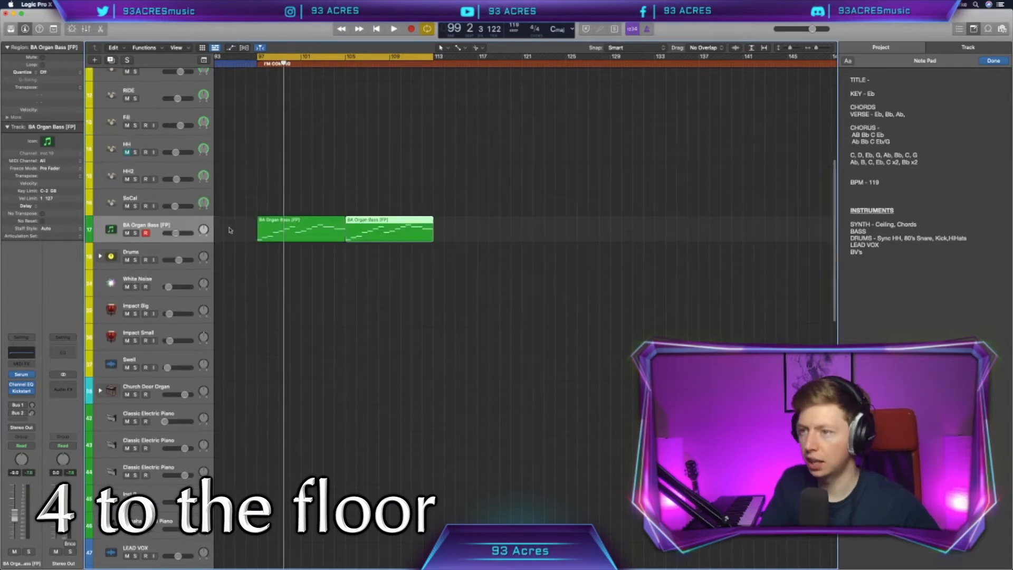
scroll(229, 230, "right", 1)
scroll(229, 230, "left", 1)
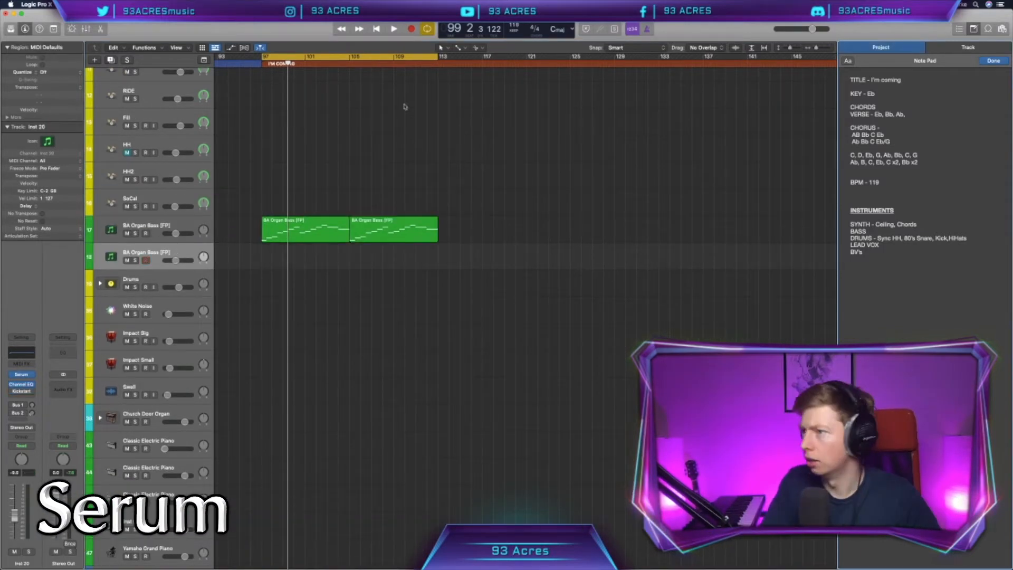
left_click(22, 373)
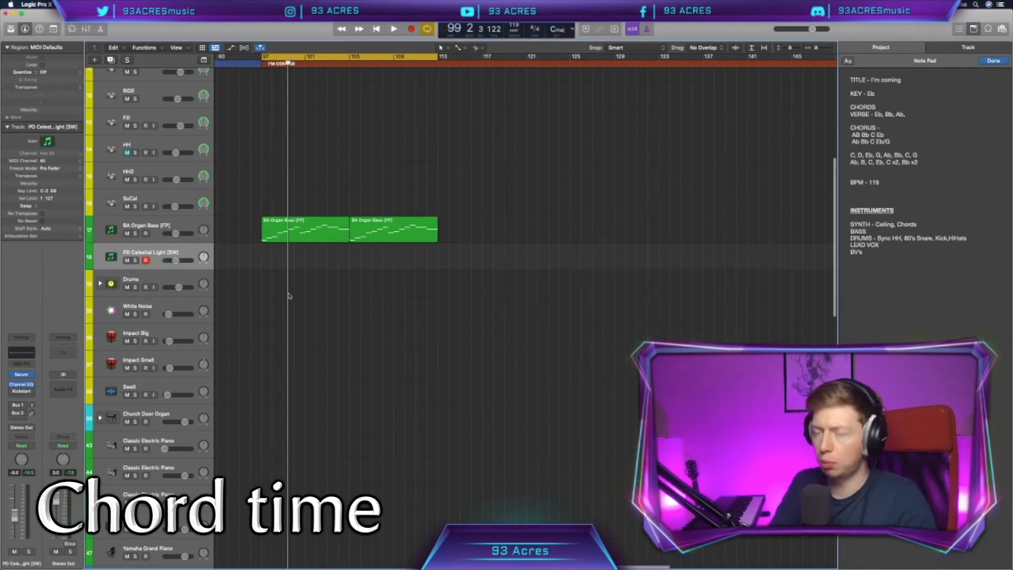
Step: Record a chord part on the PD Celestial Light track over bars 97 to 105
scroll(289, 295, "left", 1)
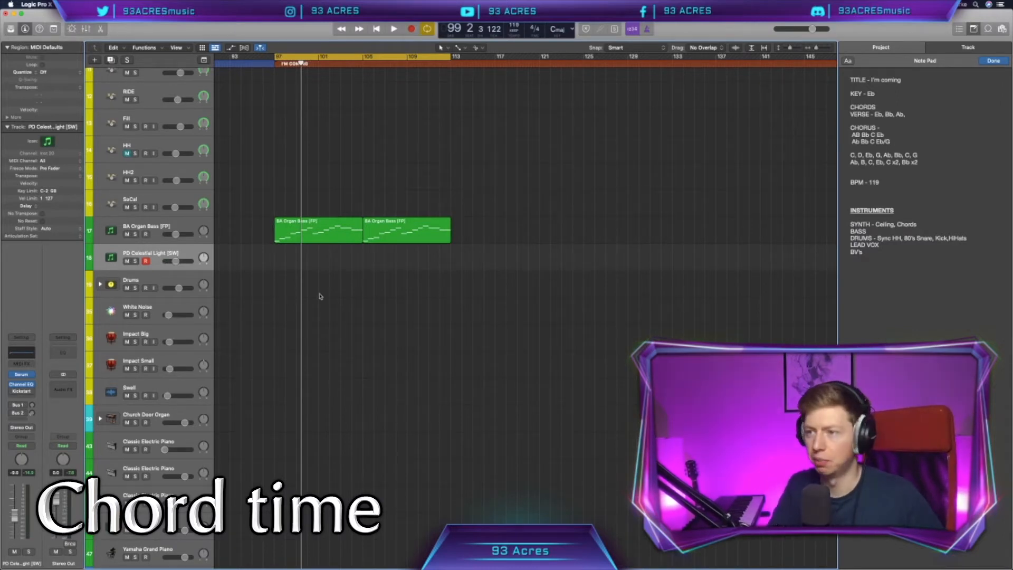
key("r")
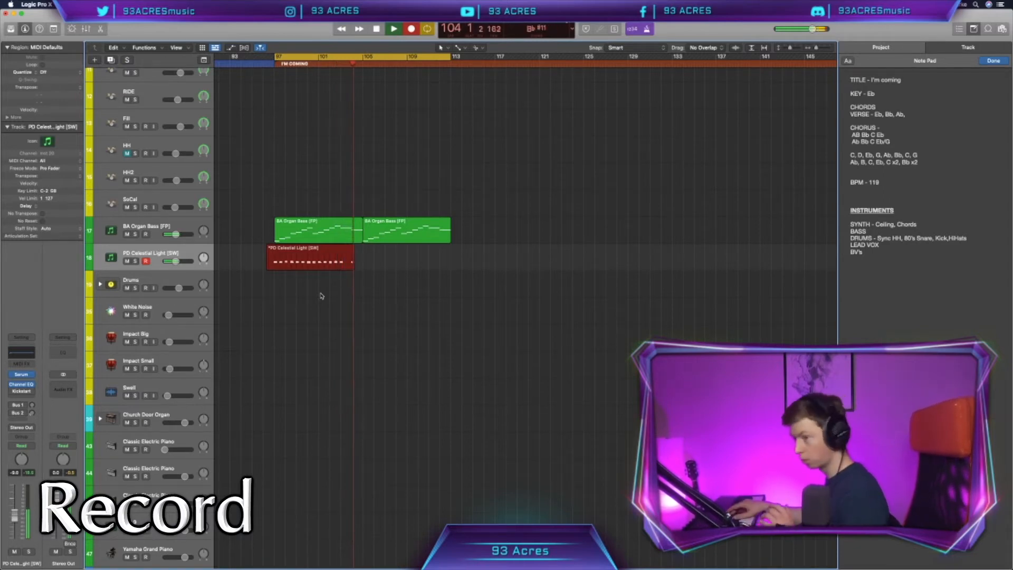
key("space")
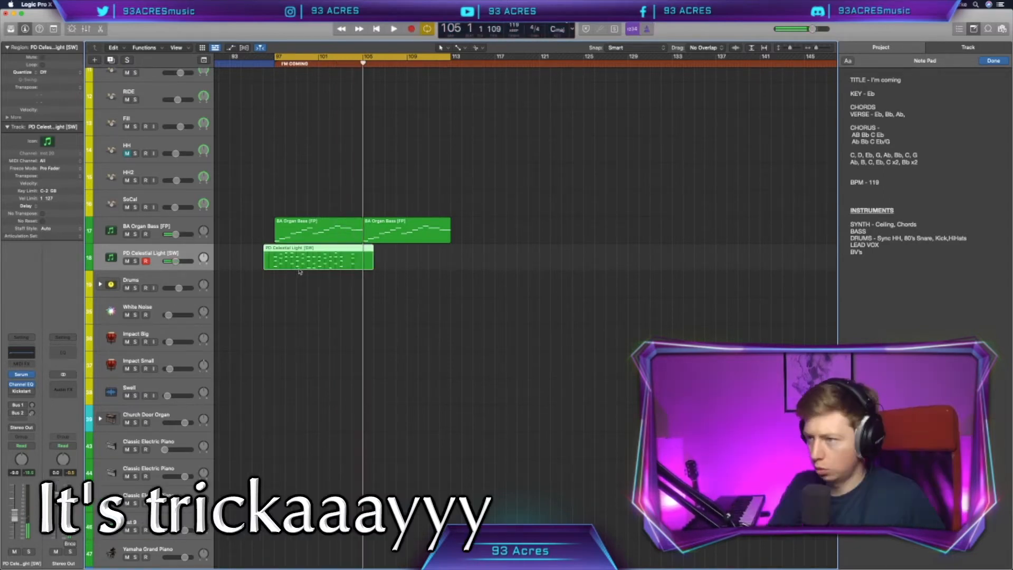
Step: Use MIDI Transform to give all notes in the Celestial Light region a fixed length of 0 0 1 0 and a fixed velocity of 100
double_click(308, 264)
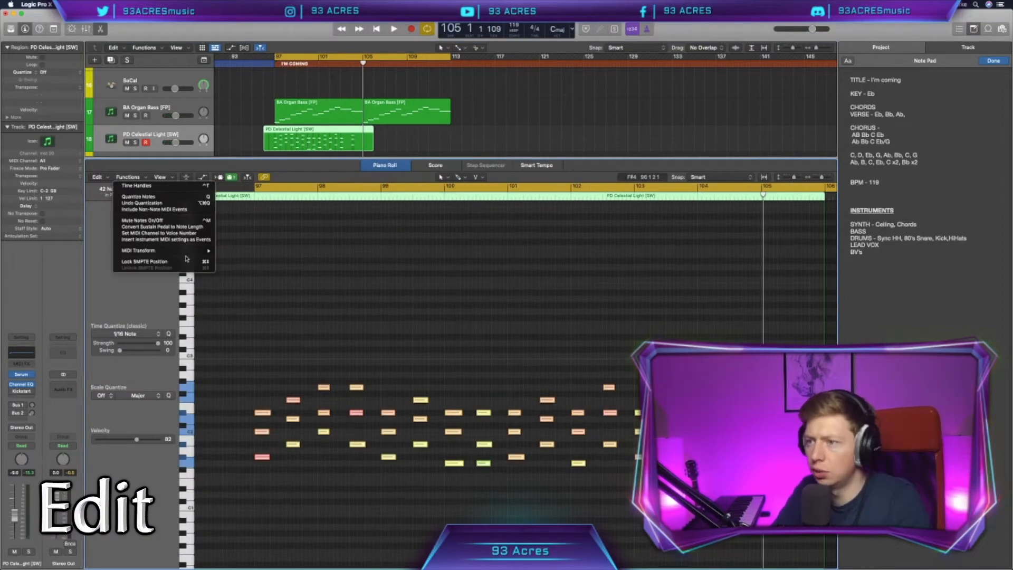
mouse_move(187, 252)
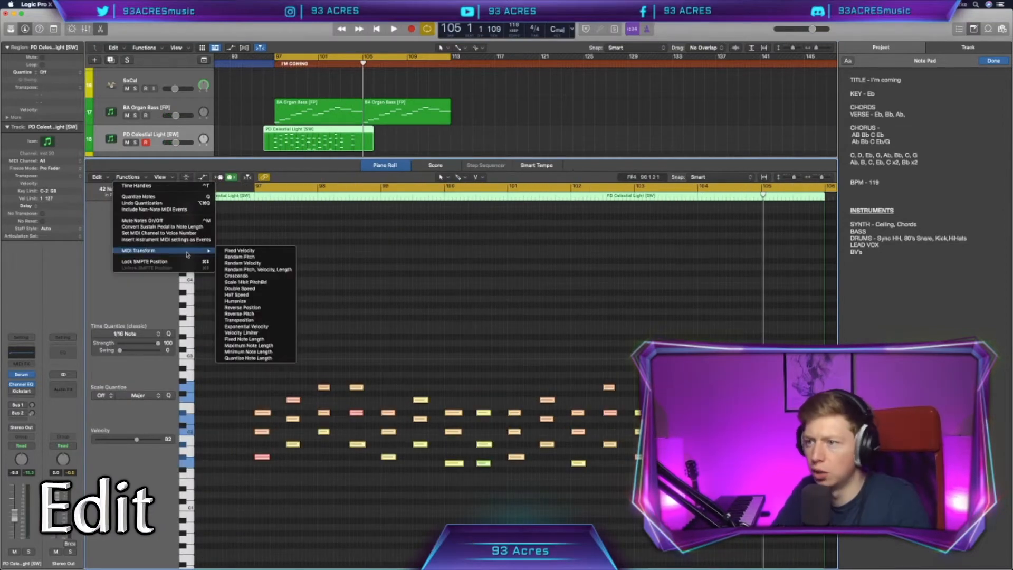
left_click(256, 340)
left_click(227, 242)
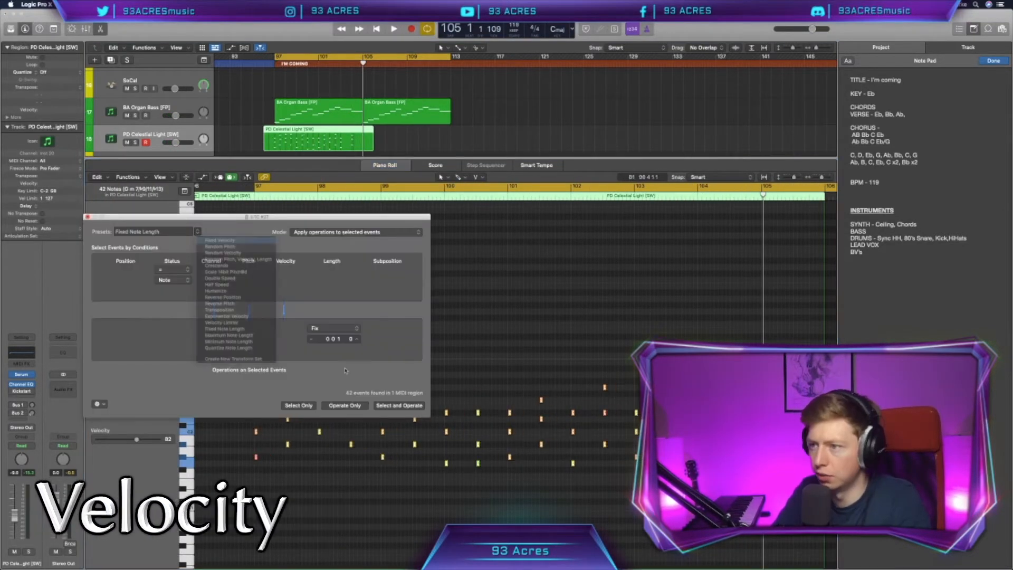
left_click(87, 217)
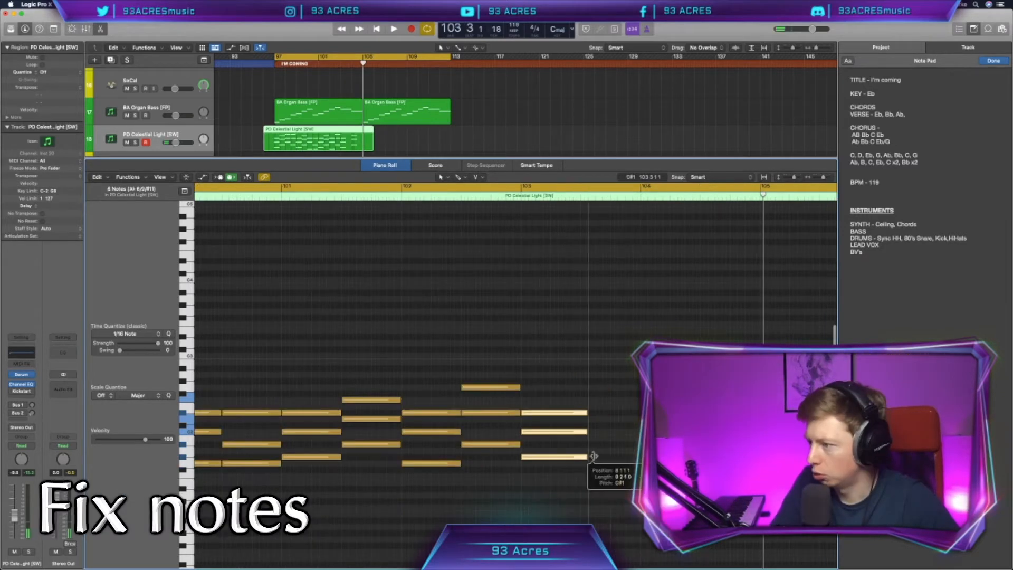
Step: Lengthen the chord notes in the Celestial Light region and trim the region's end to bar 105
left_click_drag(593, 456, 640, 456)
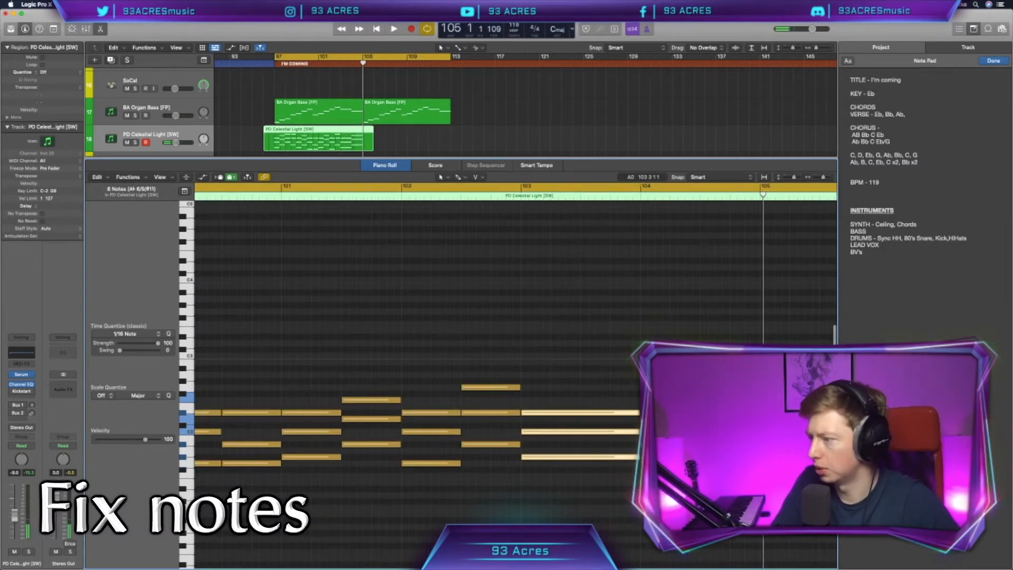
key("super+Left")
key("super+Left")
key("super+Left")
scroll(583, 516, "right", 5)
left_click(632, 493)
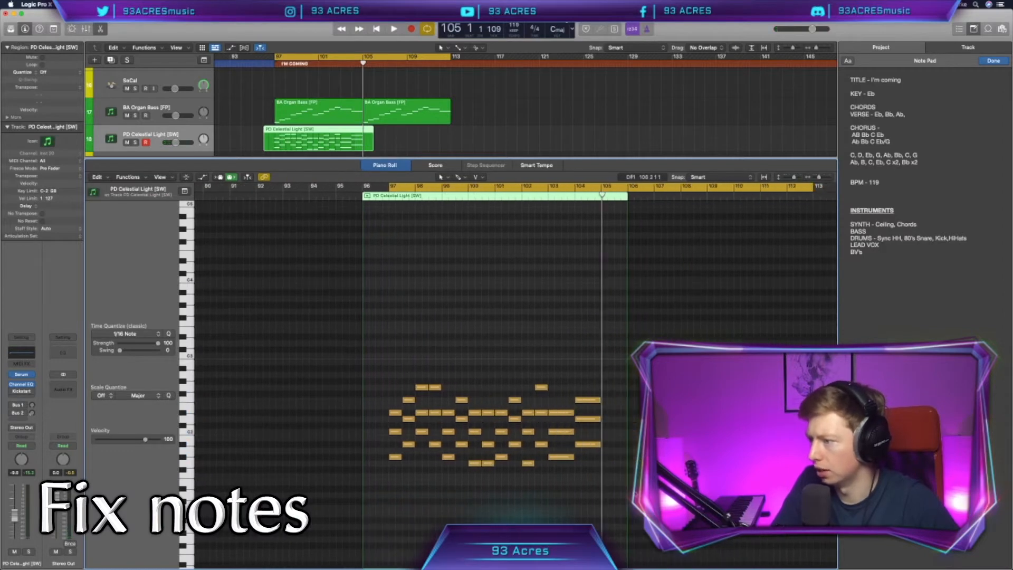
left_click_drag(628, 489, 601, 489)
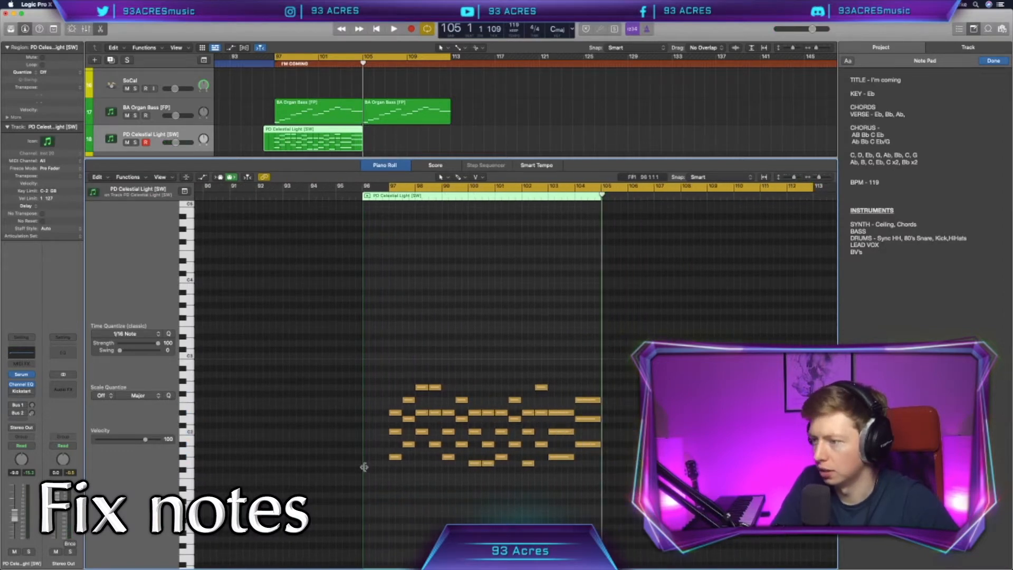
Step: Correct individual chord notes in the Celestial Light region, start the region at bar 97 and play it back
left_click(475, 439)
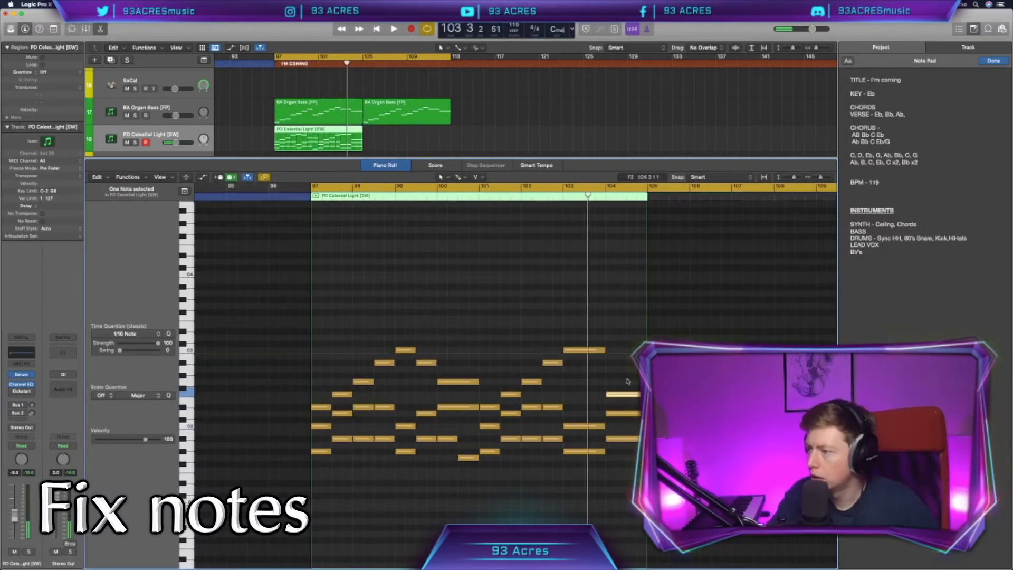
key("space")
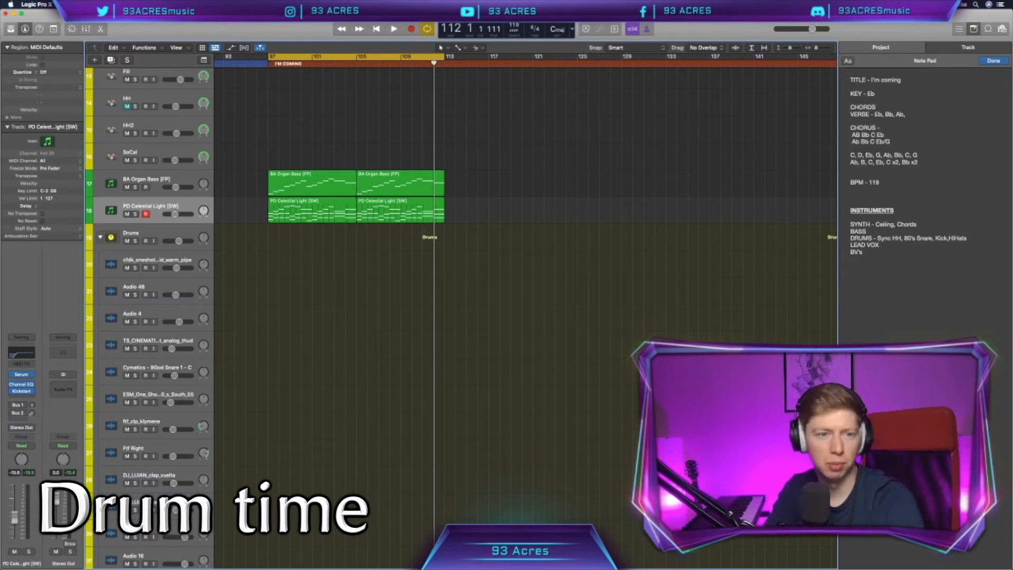
Step: Switch to Splice and place the OAK_kick_sorry.wav sample on the first track of the Drums stack at bar 97
scroll(534, 298, "up", 3)
scroll(540, 304, "down", 3)
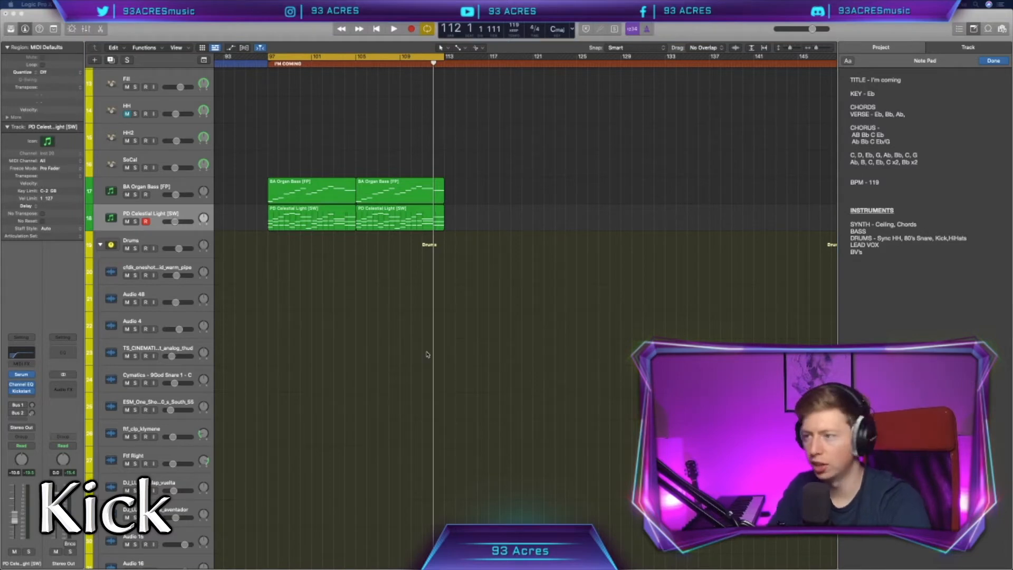
mouse_move(528, 568)
left_click(730, 555)
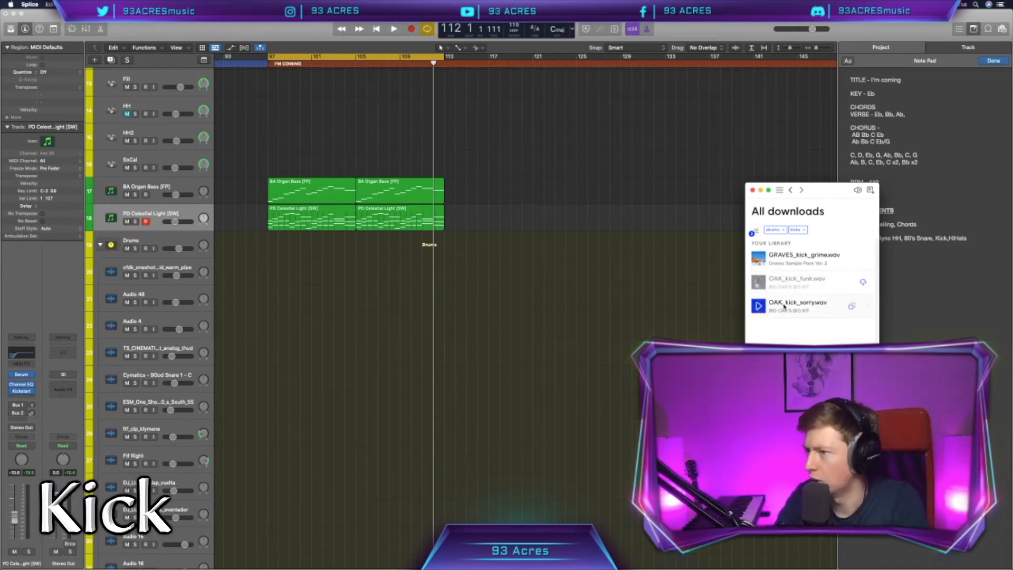
left_click_drag(765, 303, 283, 284)
Step: Copy the kick onto every beat of bar 97 and marquee-select that bar to repeat it through to bar 113
scroll(285, 289, "right", 1)
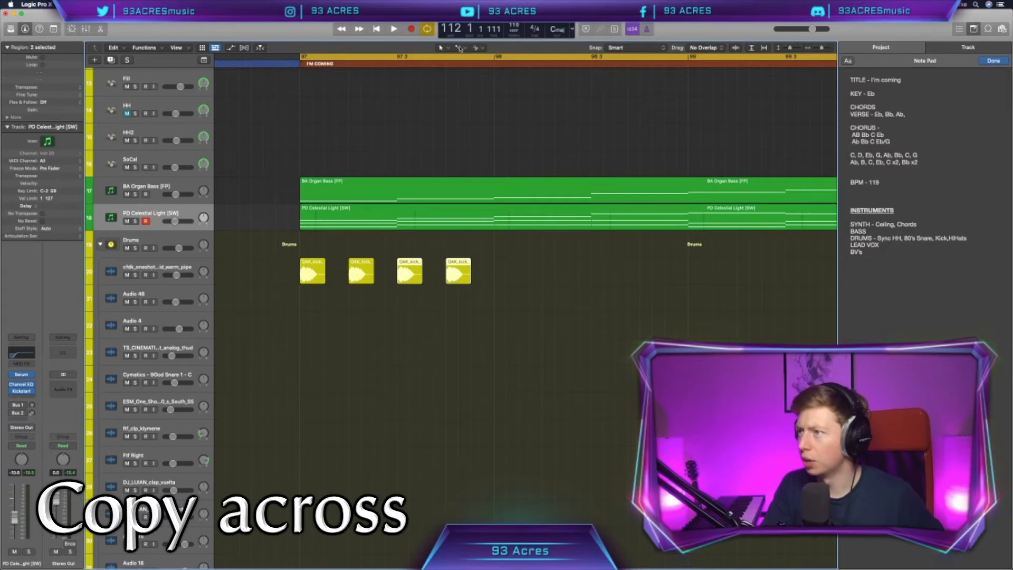
left_click(457, 48)
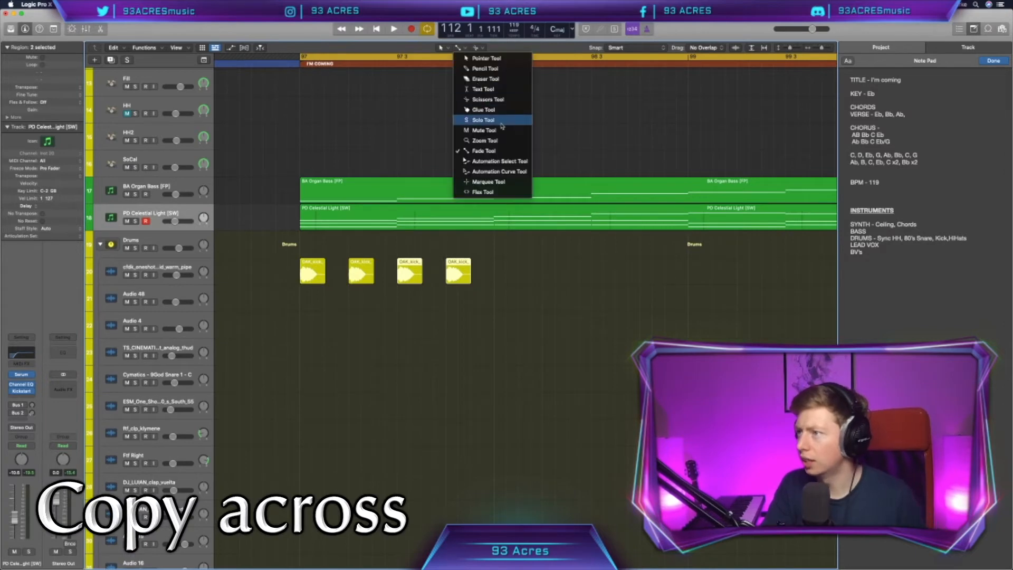
left_click(491, 182)
left_click_drag(329, 268, 301, 268)
scroll(302, 269, "down", 5)
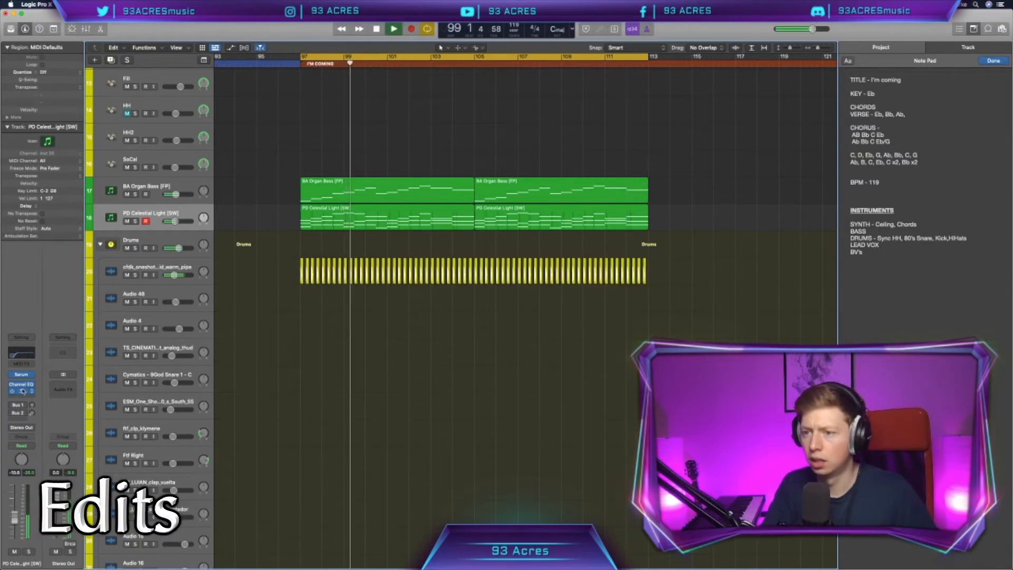
Step: Adjust the Kickstart sidechain mix on the BA Organ Bass track while the loop plays
key("v")
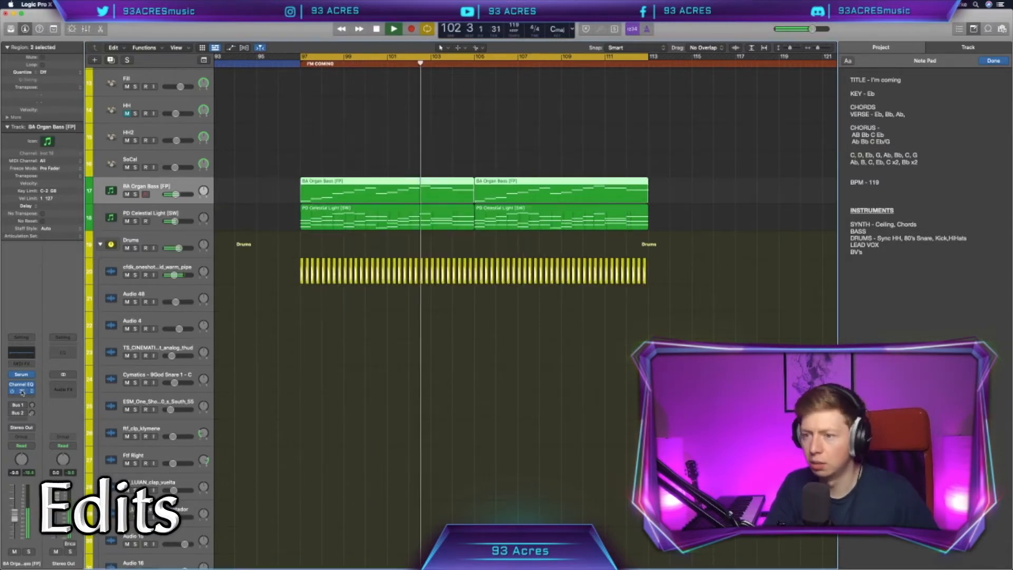
left_click(21, 391)
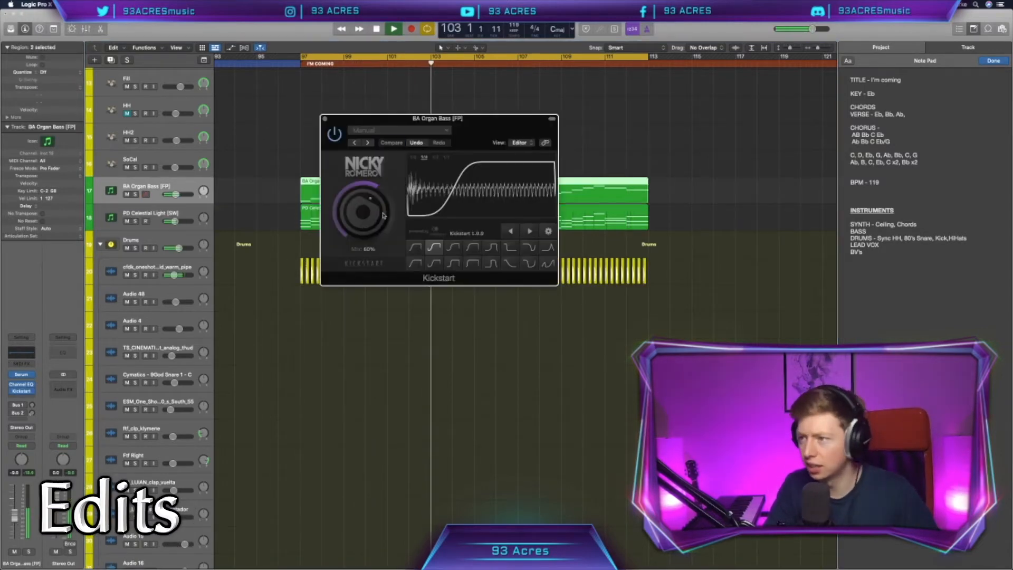
left_click_drag(384, 215, 361, 121)
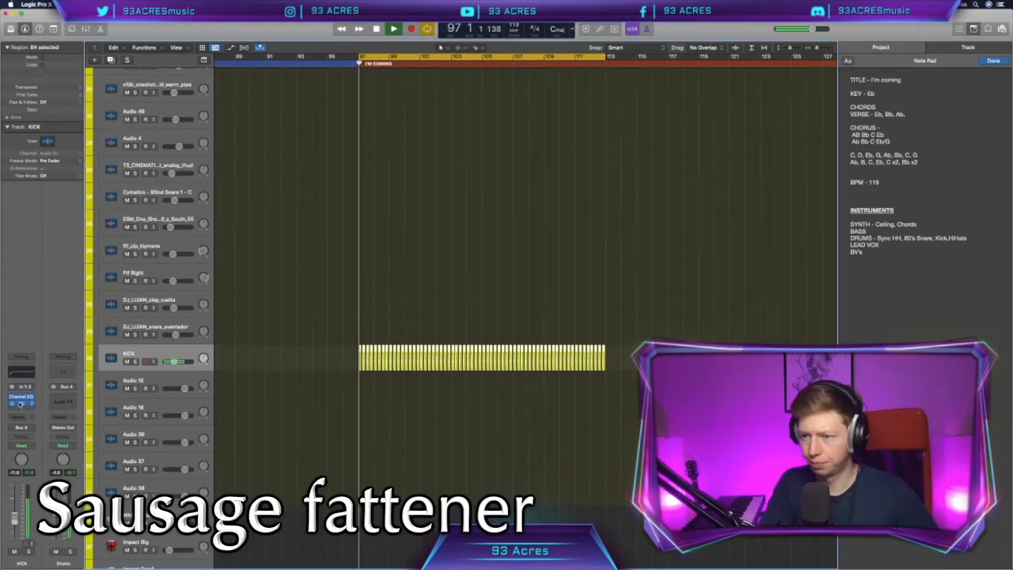
Step: Add the Sausage Fattener plug-in to the KICK track and adjust its amount
left_click(21, 403)
left_click_drag(464, 174, 463, 165)
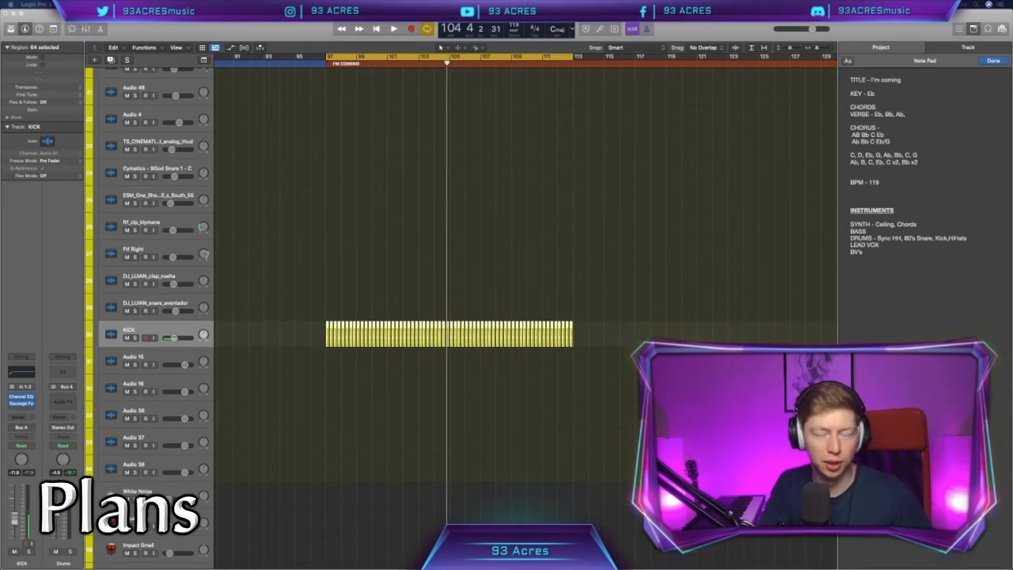
mouse_move(630, 558)
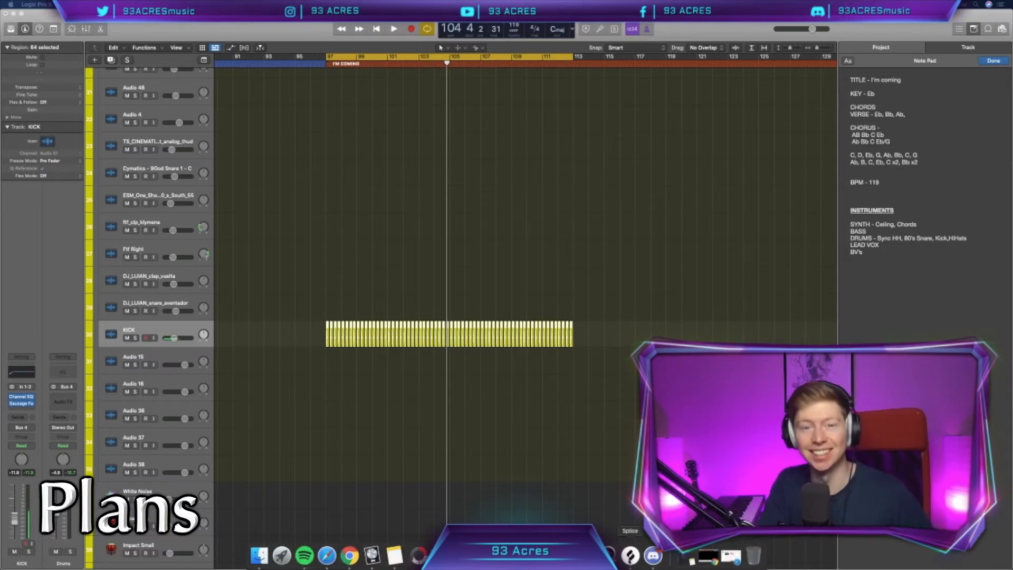
Step: Copy the TS_CINEMATIC snare hits from the 3 Nights section to beats 2 and 4 starting at bar 97
scroll(599, 422, "up", 5)
scroll(600, 422, "left", 3)
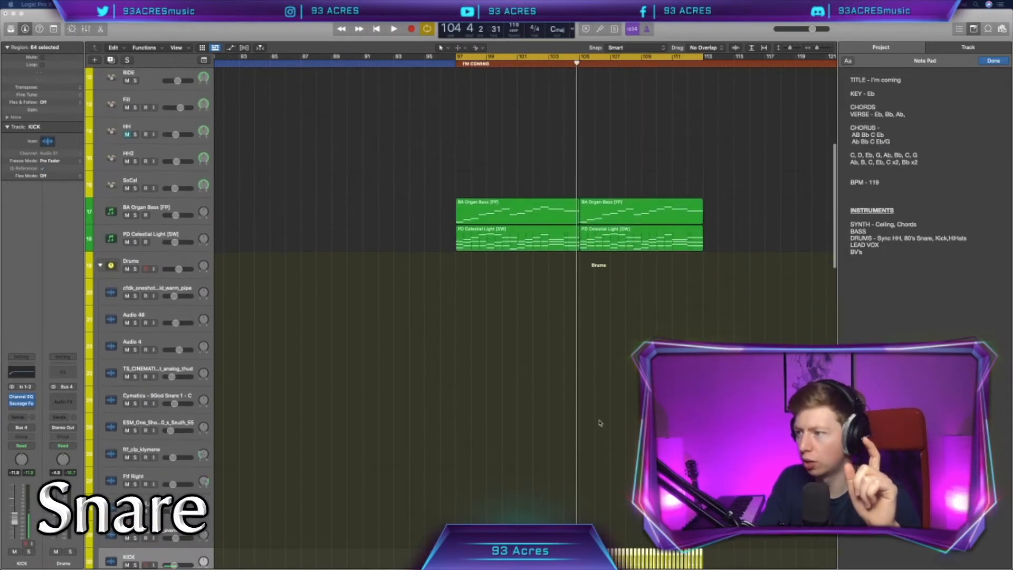
scroll(600, 422, "left", 10)
scroll(599, 422, "down", 2)
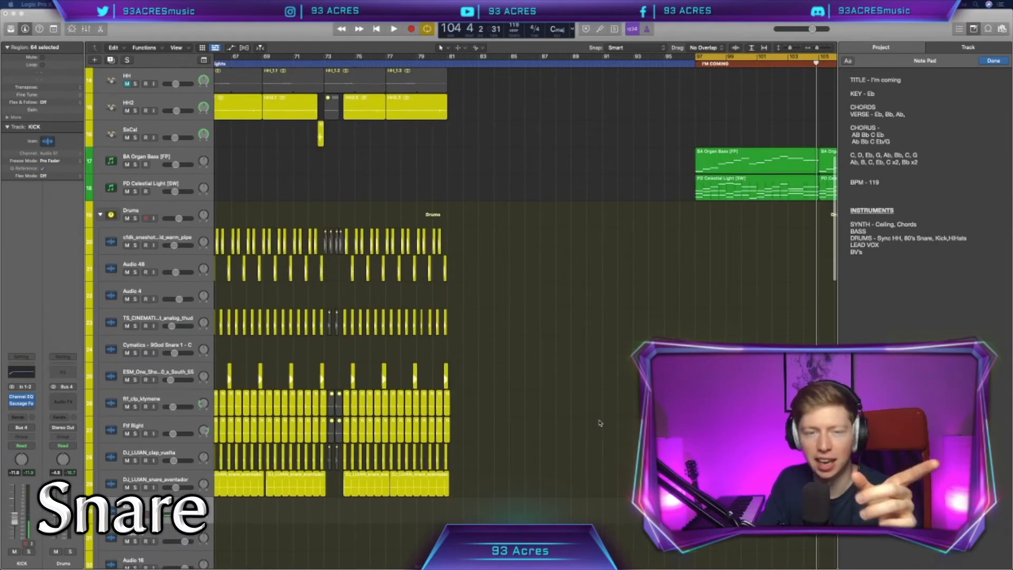
scroll(599, 422, "left", 3)
scroll(600, 421, "down", 1)
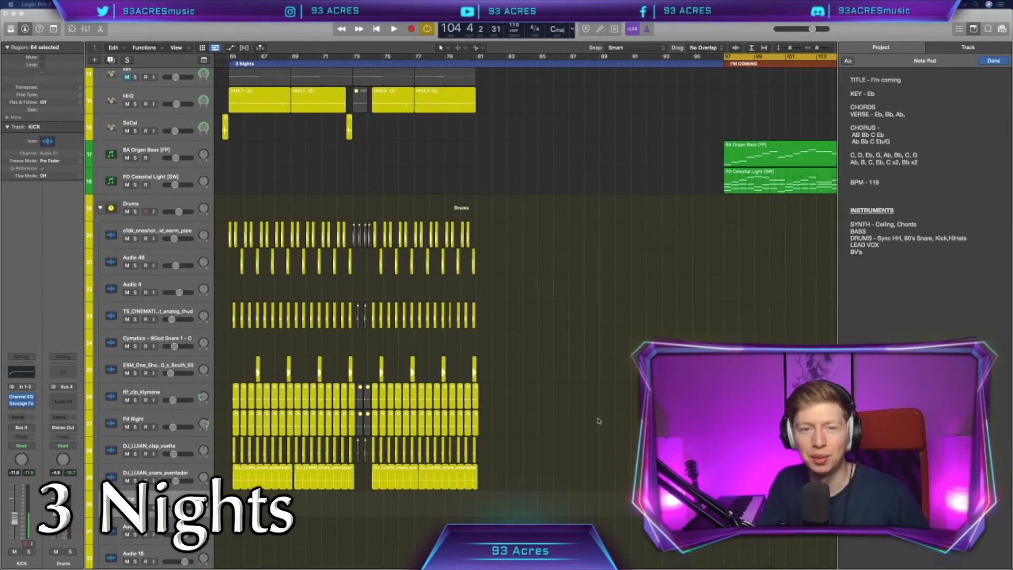
scroll(598, 421, "down", 1)
scroll(598, 421, "right", 1)
left_click_drag(563, 342, 371, 317)
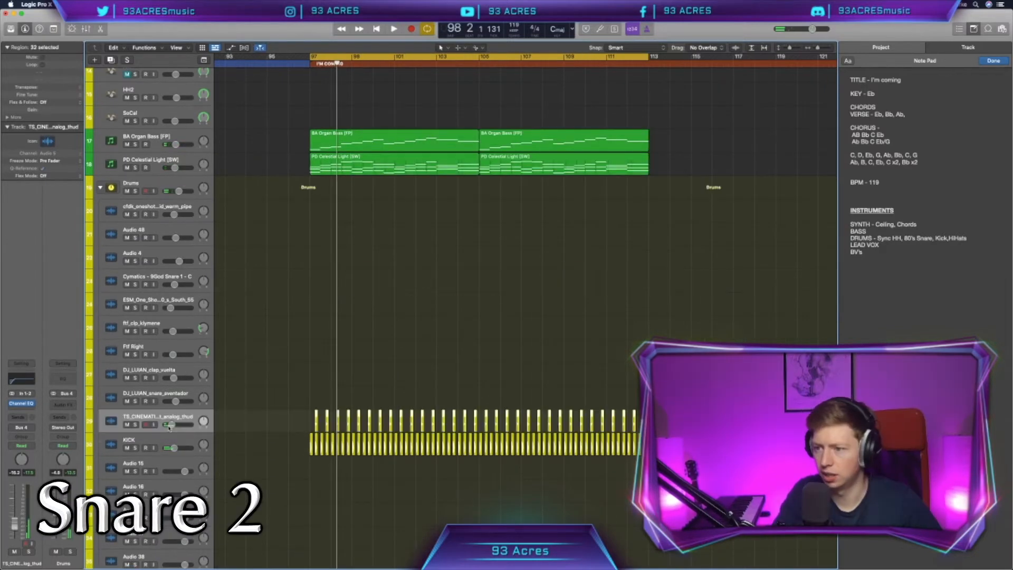
Step: Reorder the Drums stack so the KICK track sits directly above the TS_CINEMATIC snare track
scroll(310, 426, "down", 1)
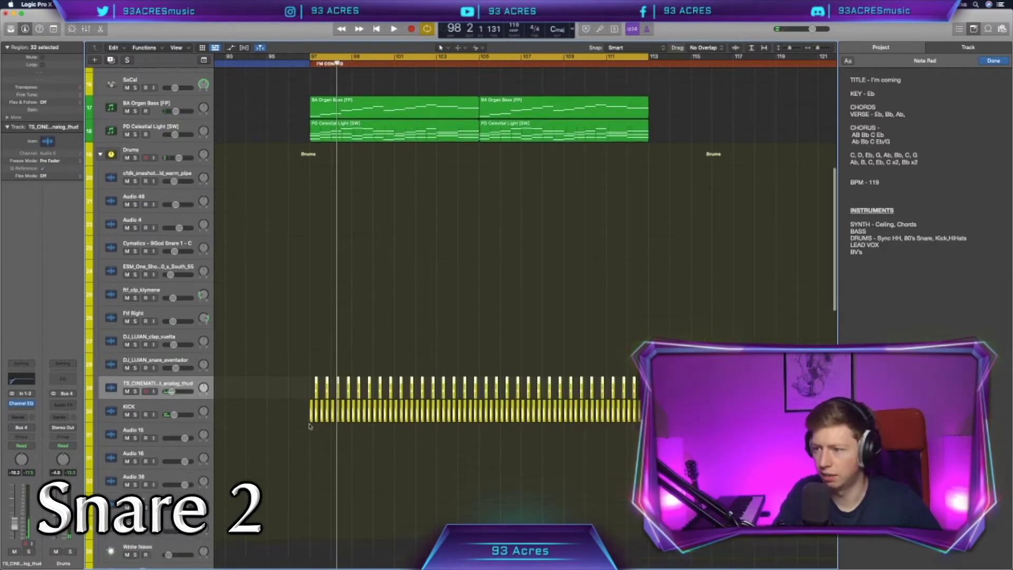
scroll(310, 427, "down", 3)
left_click_drag(175, 348, 178, 328)
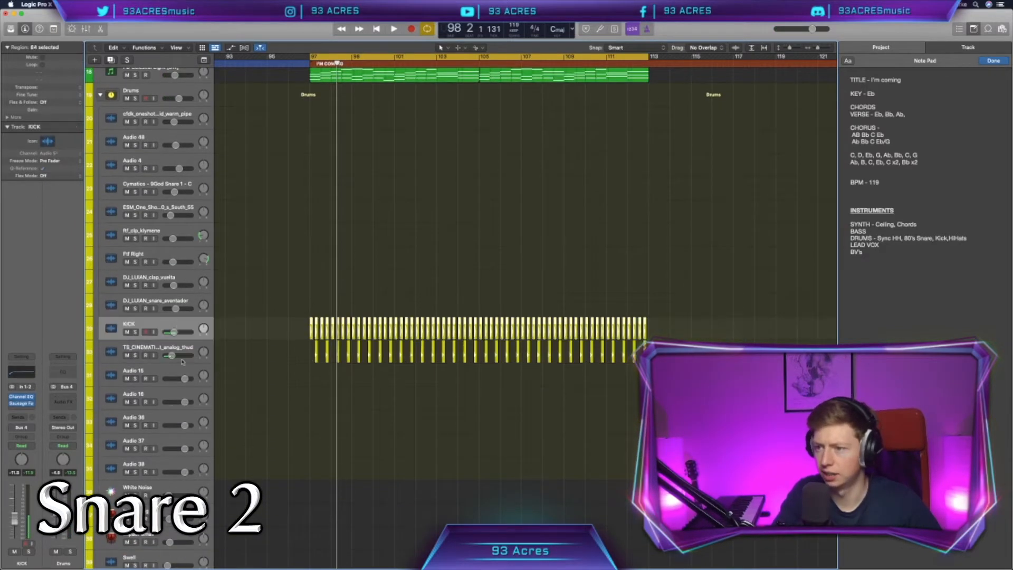
Step: Switch to Splice, place the HARV_falling_in_love white noise snare on Audio 15 at beat 2 of bar 97, and delete its extra copy
left_click(183, 371)
mouse_move(705, 560)
left_click(630, 555)
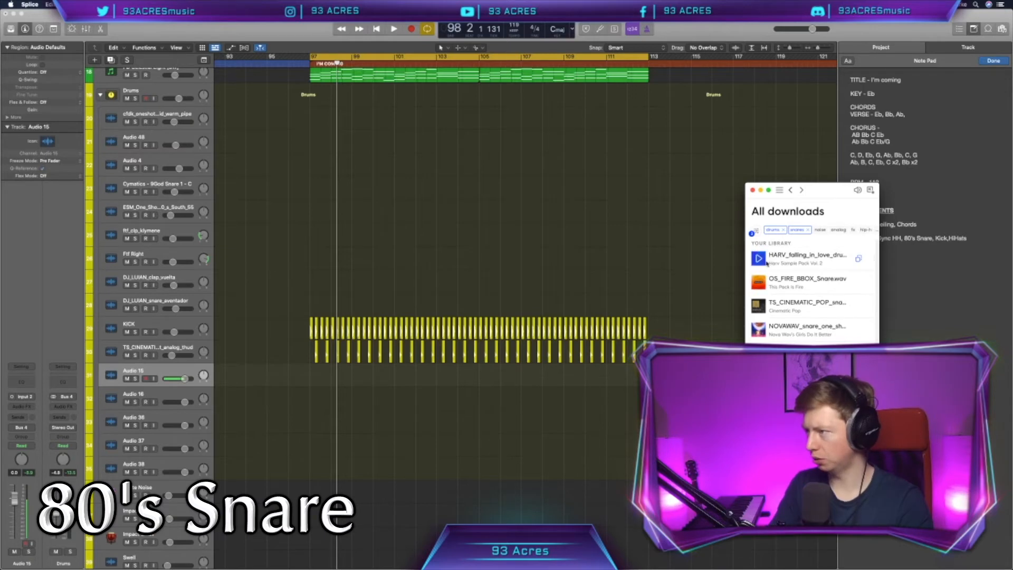
left_click_drag(775, 259, 316, 377)
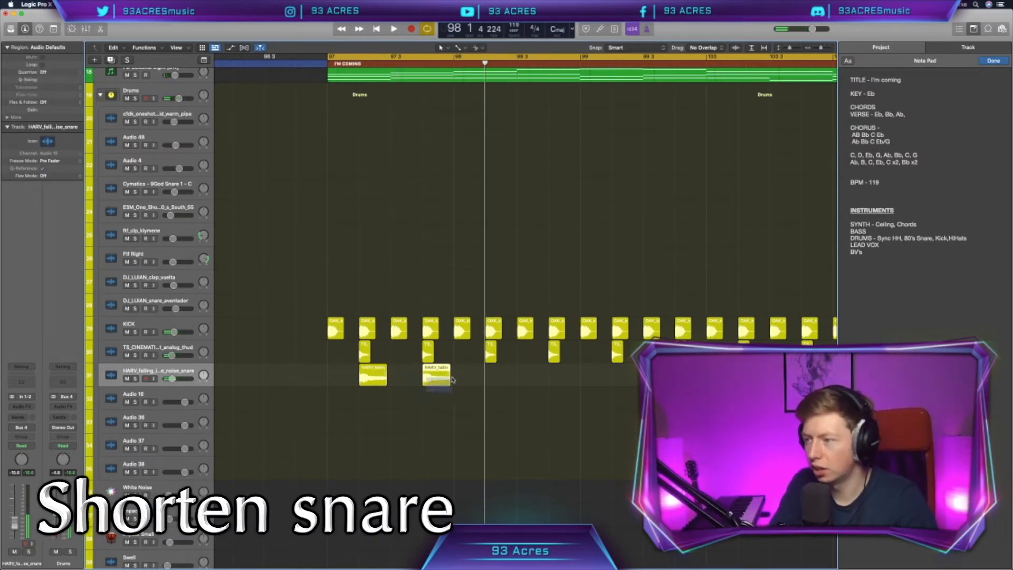
key("Delete")
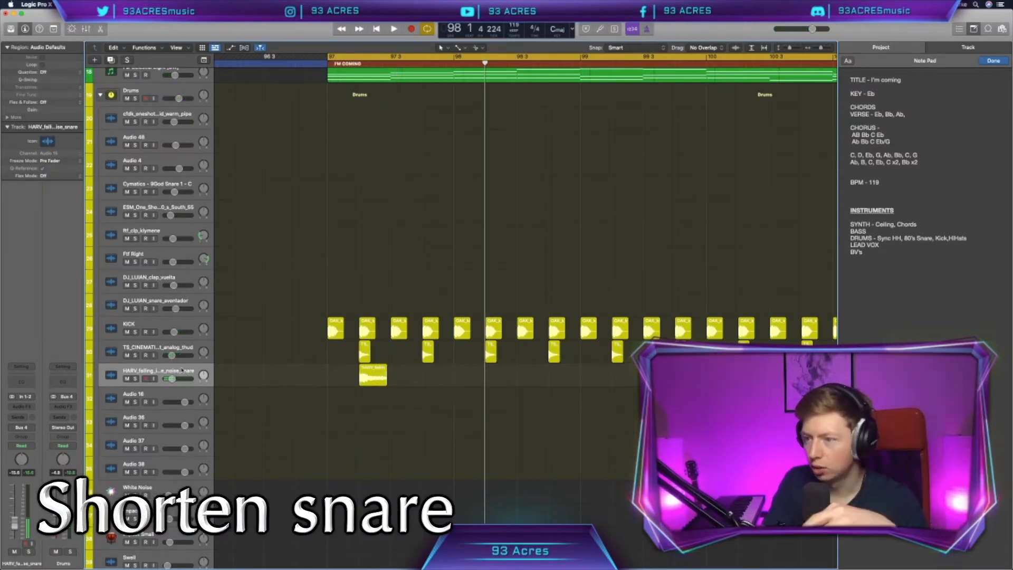
Step: Set the white noise snare track's flex mode to Polyphonic and adjust the snare at bar 97 to one beat long
left_click(245, 48)
left_click(179, 388)
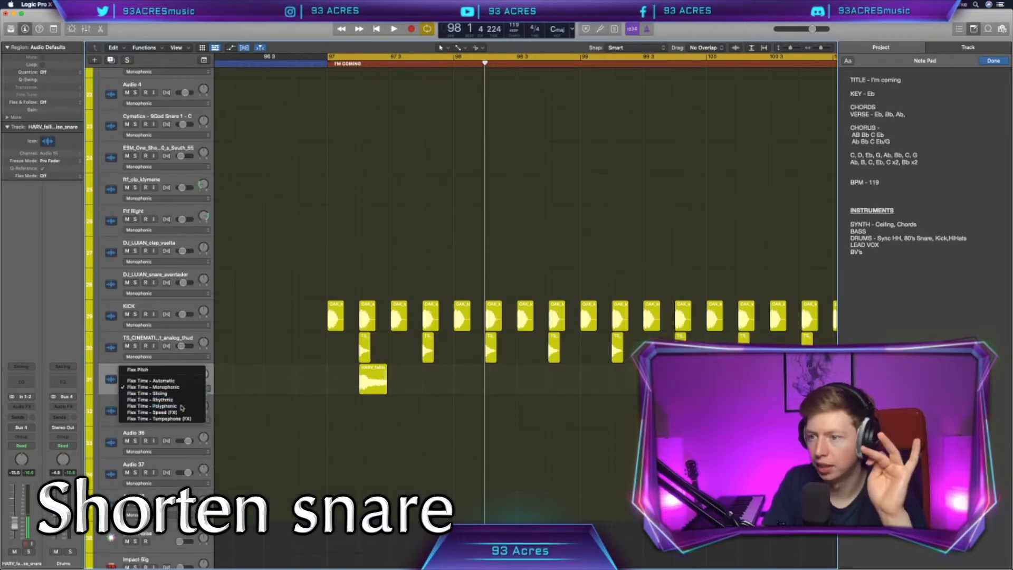
left_click(182, 406)
left_click(368, 376)
scroll(366, 378, "up", 10)
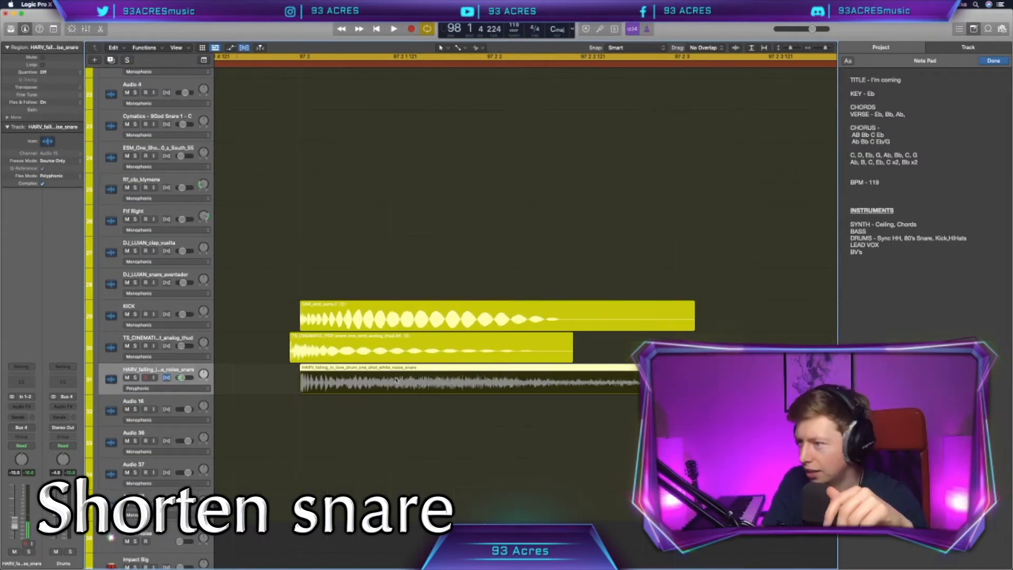
scroll(396, 378, "right", 10)
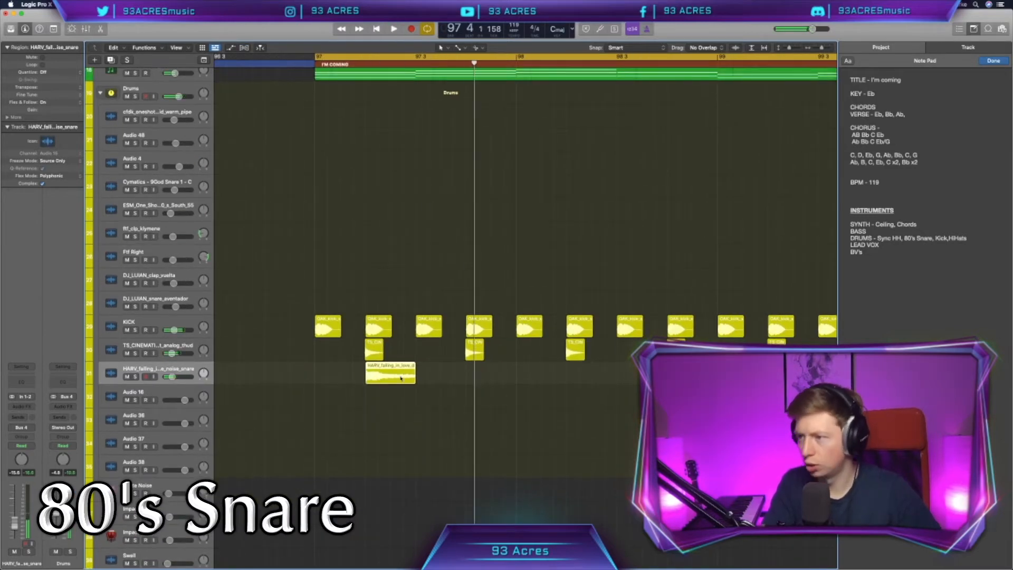
Step: Choose the Marquee Tool as the alternate tool, copy the white noise snare onto beats 2 and 4 through bar 113, and play it
left_click(461, 48)
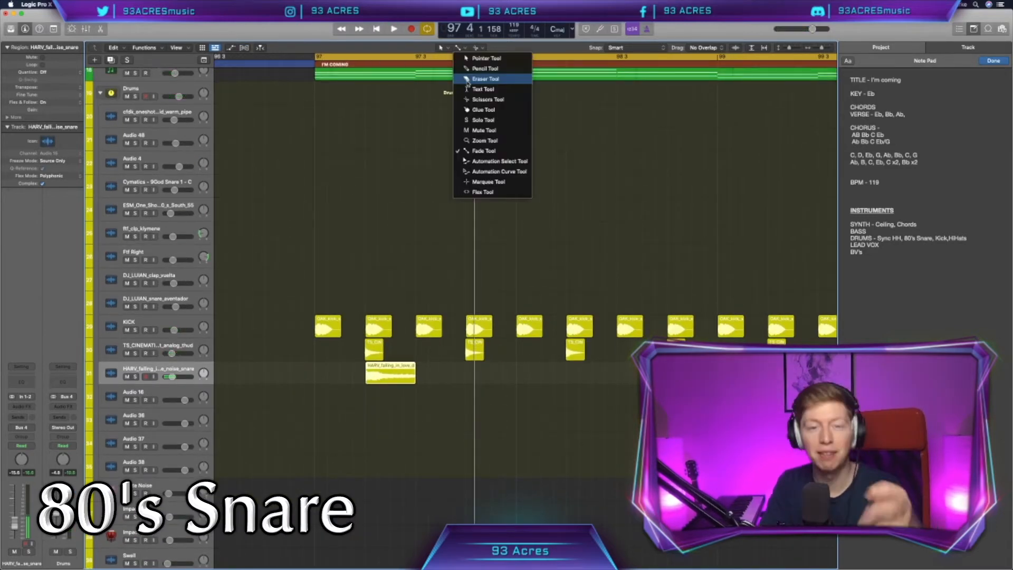
left_click(488, 182)
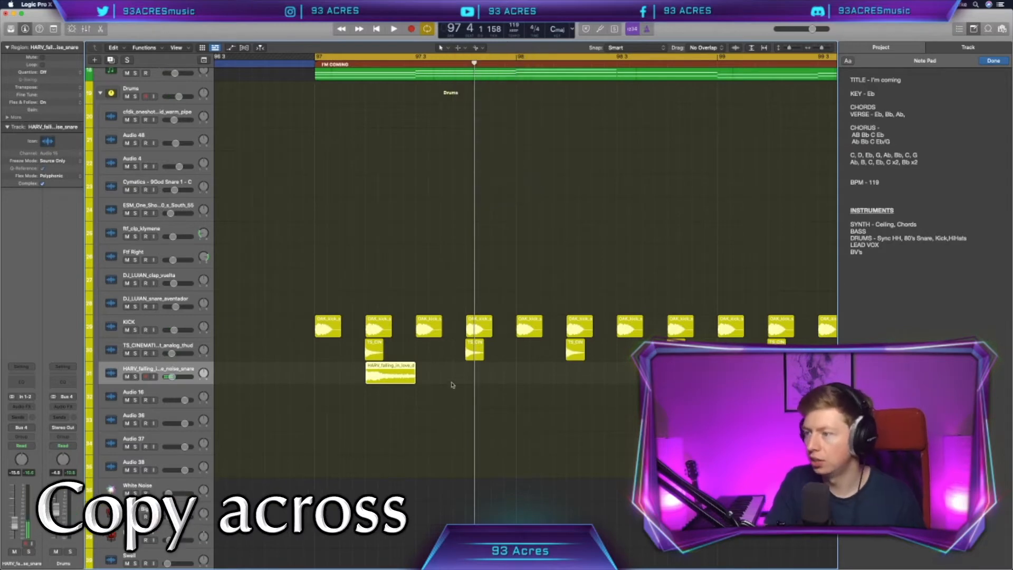
scroll(456, 388, "down", 3)
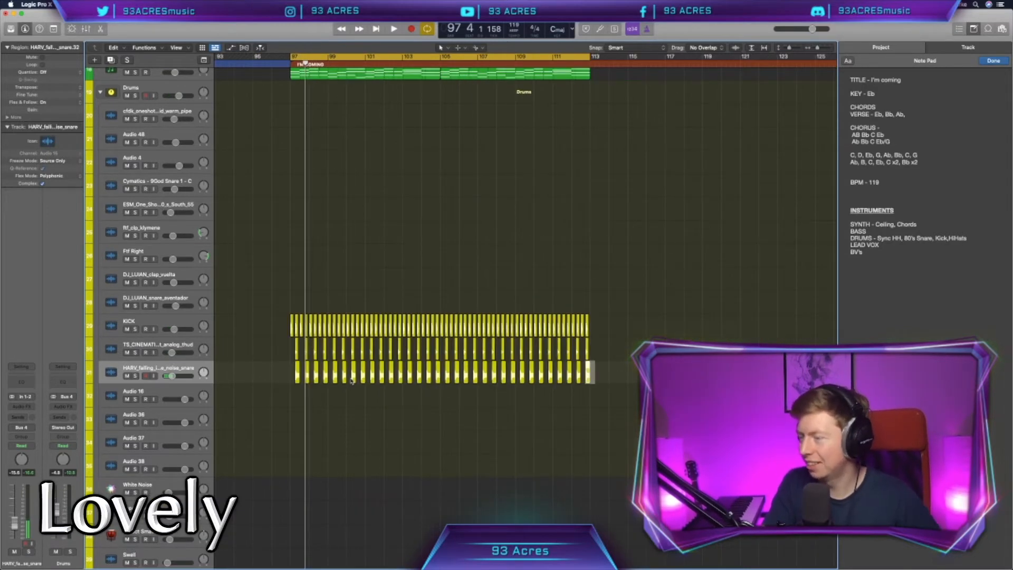
key("space")
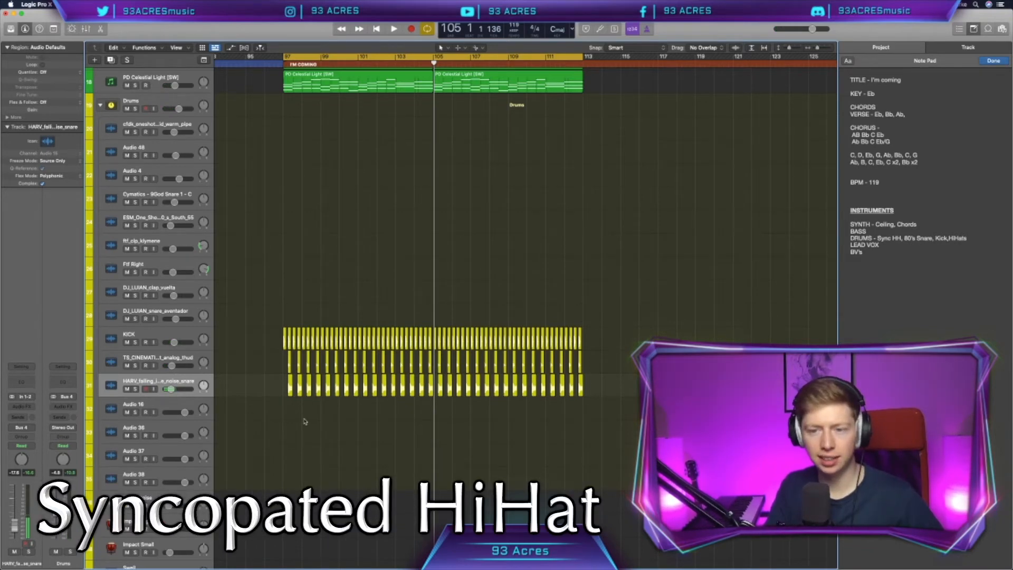
Step: Filter the Splice downloads to drums and hats, then place the WONDAGURL open hi-hat on Audio 16 at beat 2 of bar 97
left_click(178, 404)
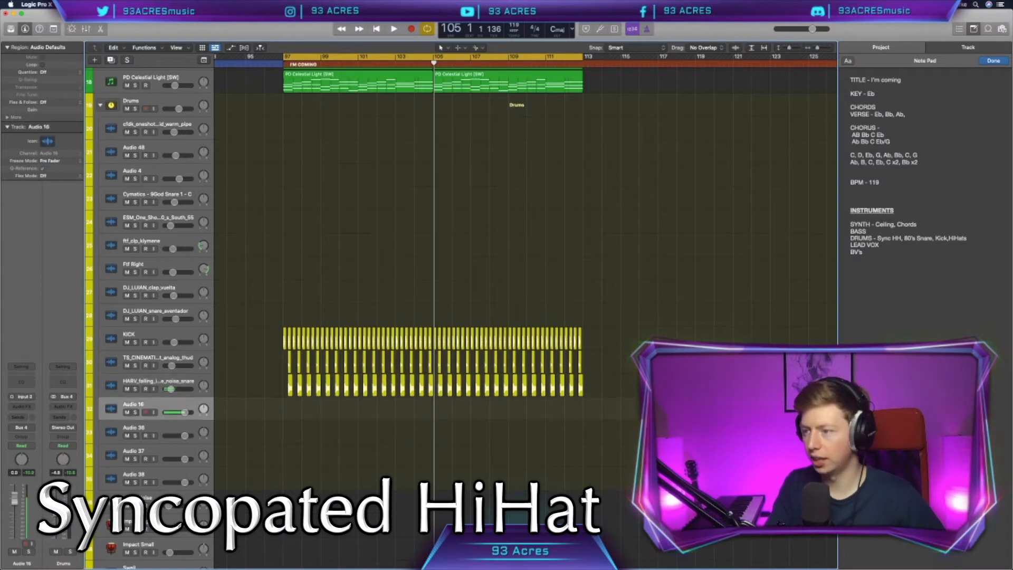
left_click(807, 230)
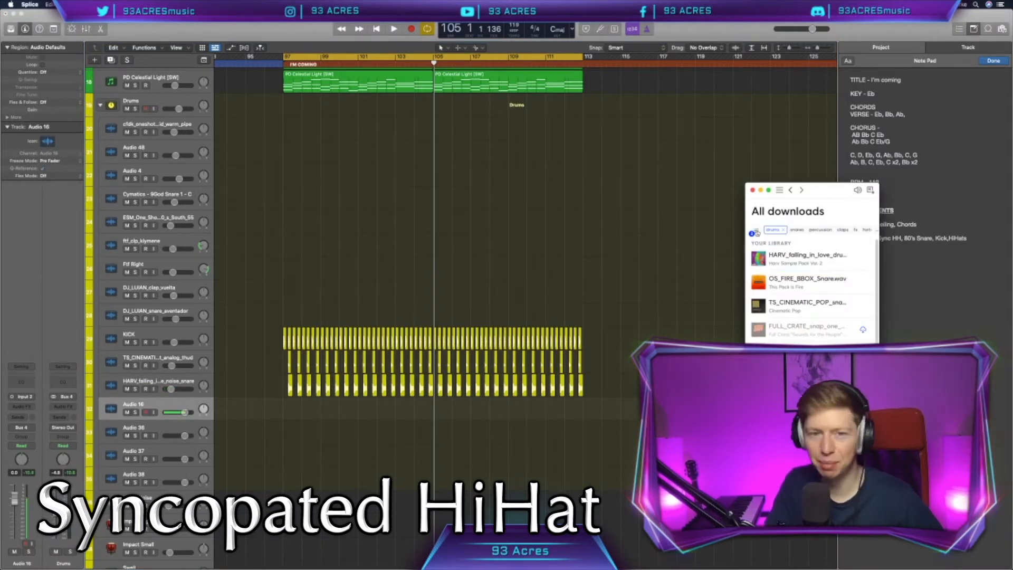
left_click(755, 231)
left_click(812, 229)
left_click(796, 230)
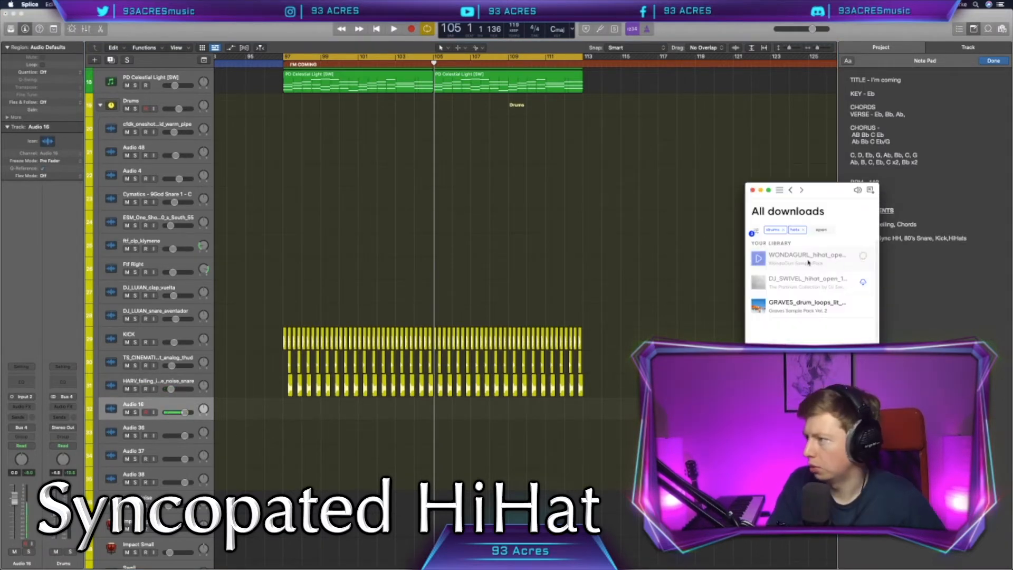
left_click_drag(796, 261, 288, 411)
Step: Move the open hi-hat to the off-beat and repeat it on the "and" of every beat through bar 113
left_click(287, 426)
key("super+Right")
key("super+Right")
key("super+Right")
key("super+Right")
key("super+Right")
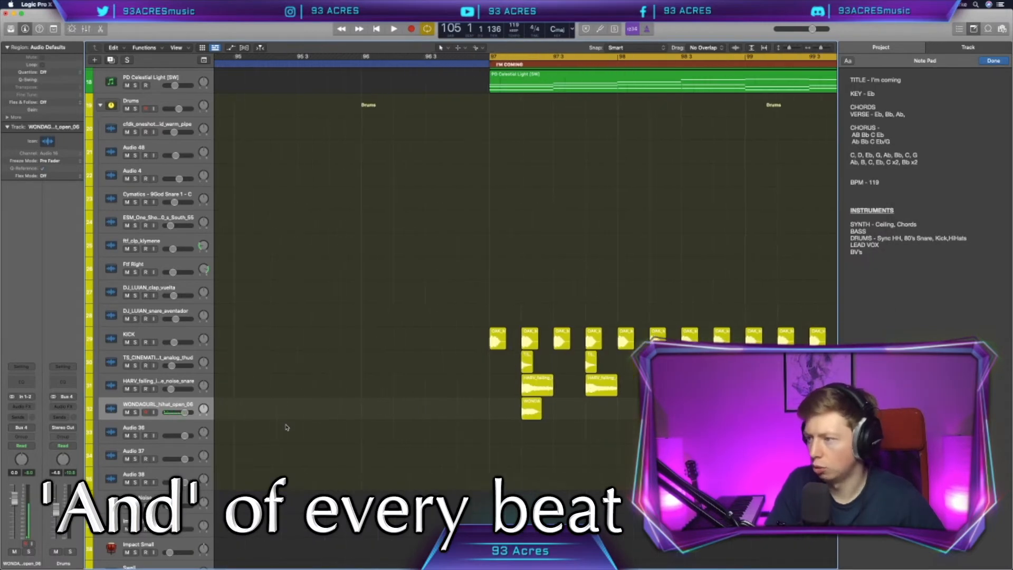
scroll(288, 426, "right", 3)
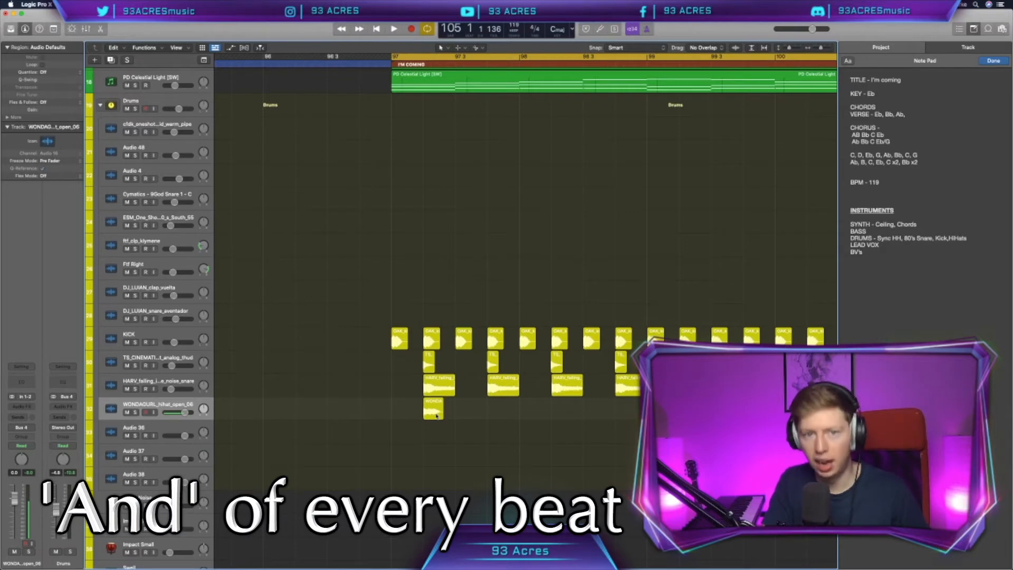
left_click_drag(436, 416, 485, 420)
left_click(419, 416, "shift")
left_click_drag(551, 418, 369, 422)
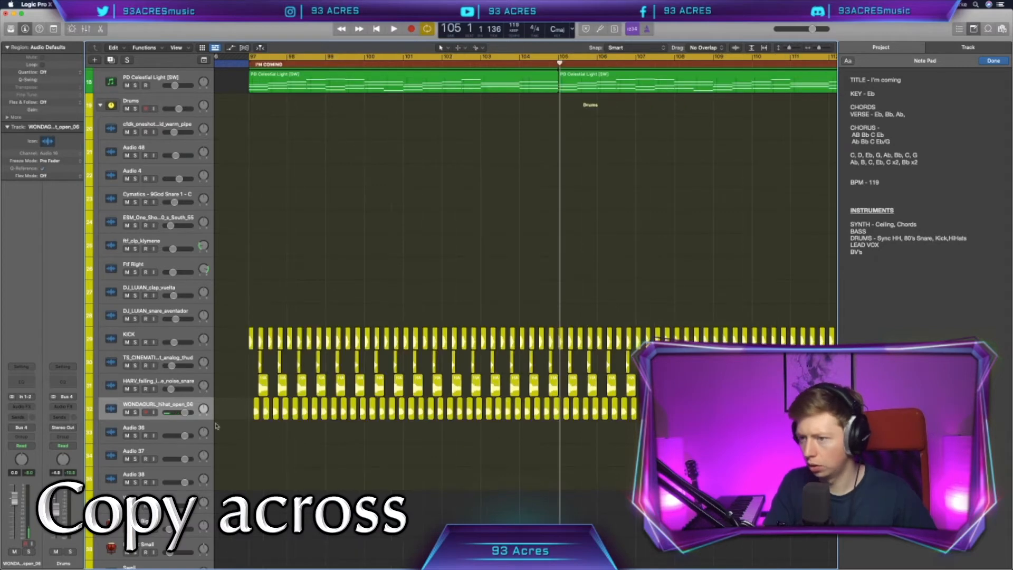
Step: Lower the open hi-hat track's volume to about -17.8 dB and play the section from bar 97
left_click_drag(184, 412, 174, 412)
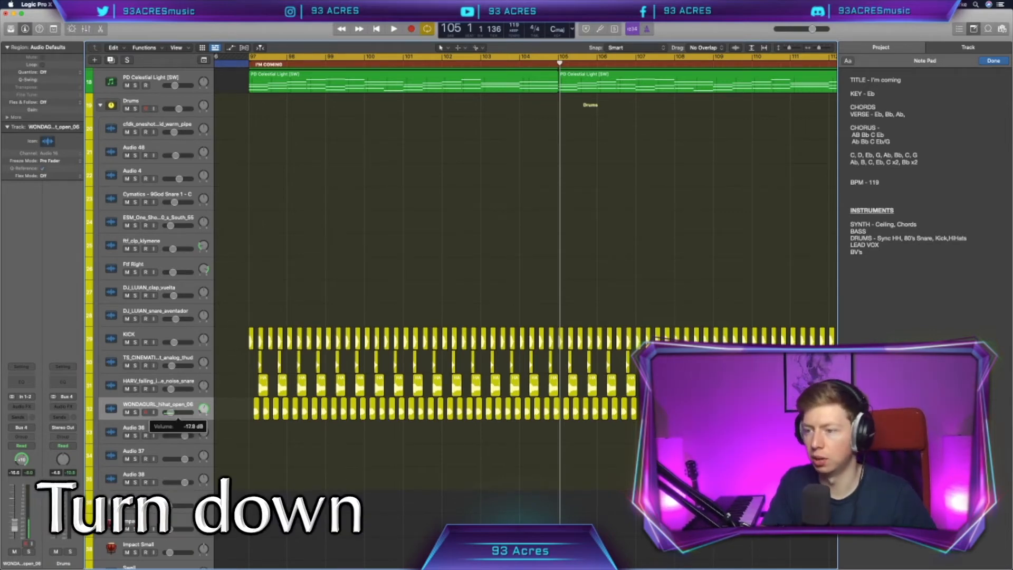
key("space")
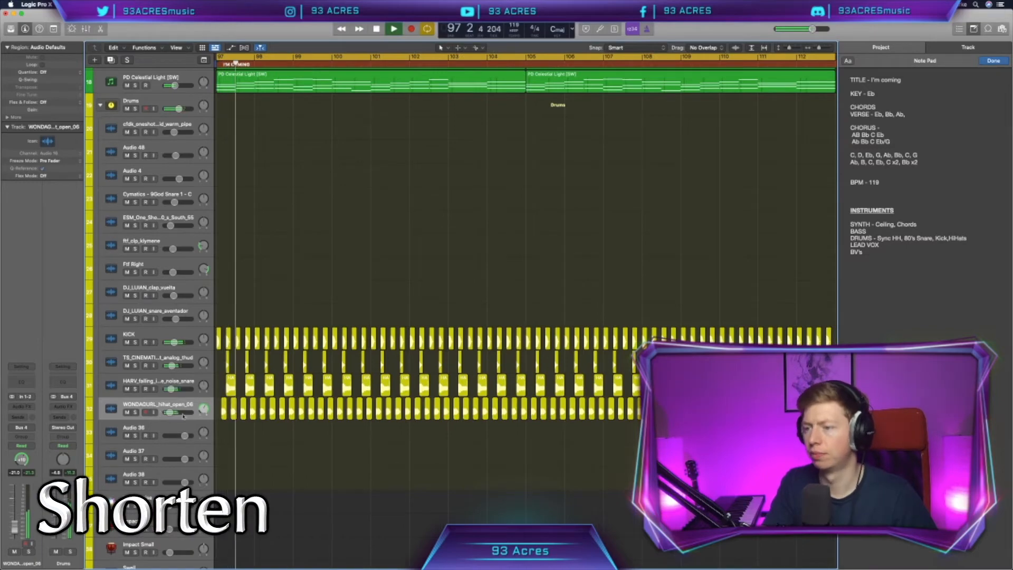
key("super+Left")
key("super+Left")
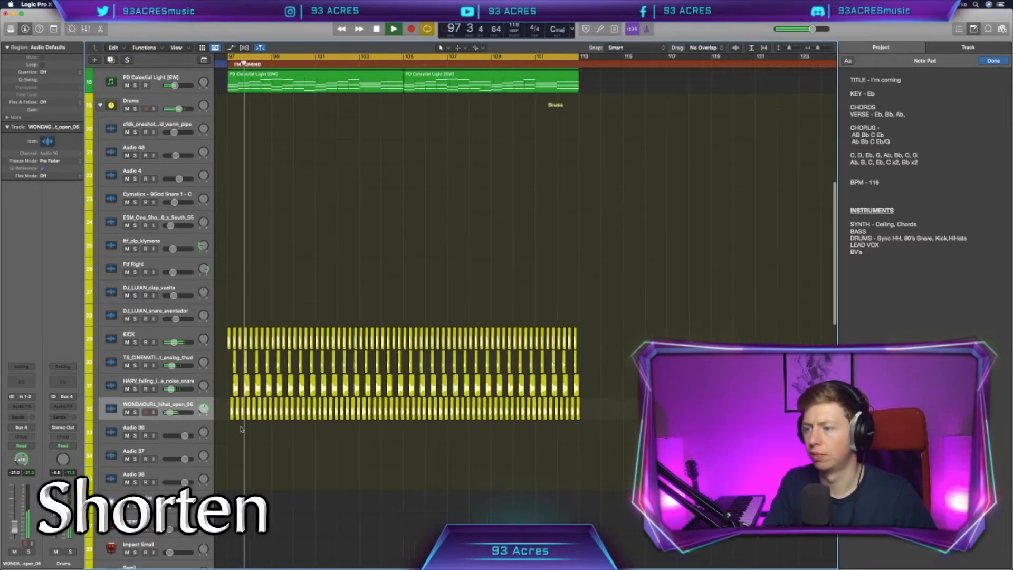
key("space")
scroll(369, 432, "left", 3)
Step: Select all open hi-hat regions from bar 97 to 113 and shorten them together
key("super+Right")
key("super+Right")
scroll(367, 431, "right", 2)
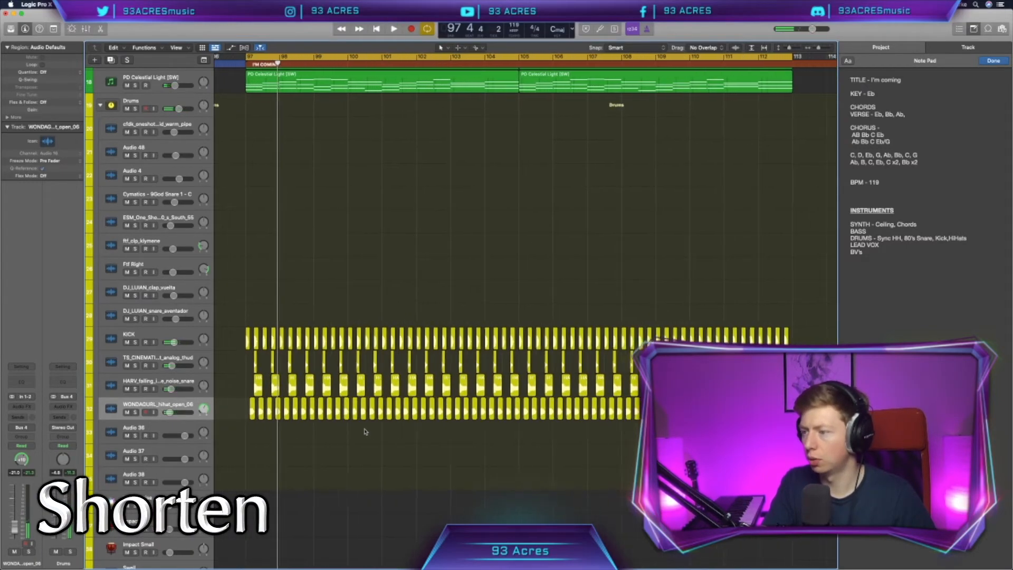
key("super+Left")
left_click_drag(606, 434, 366, 417)
left_click_drag(317, 415, 288, 415)
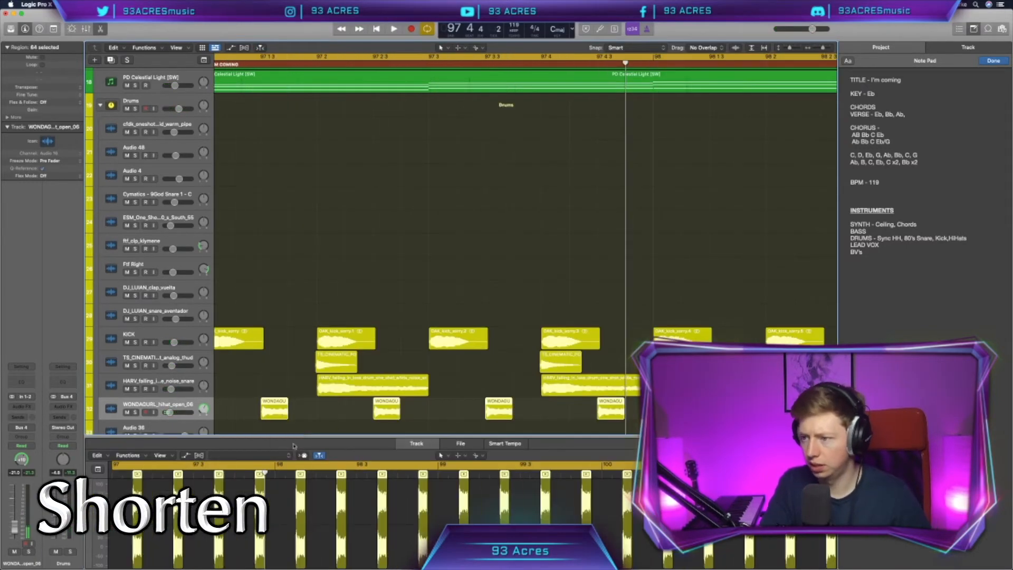
scroll(296, 493, "up", 5)
left_click(352, 481)
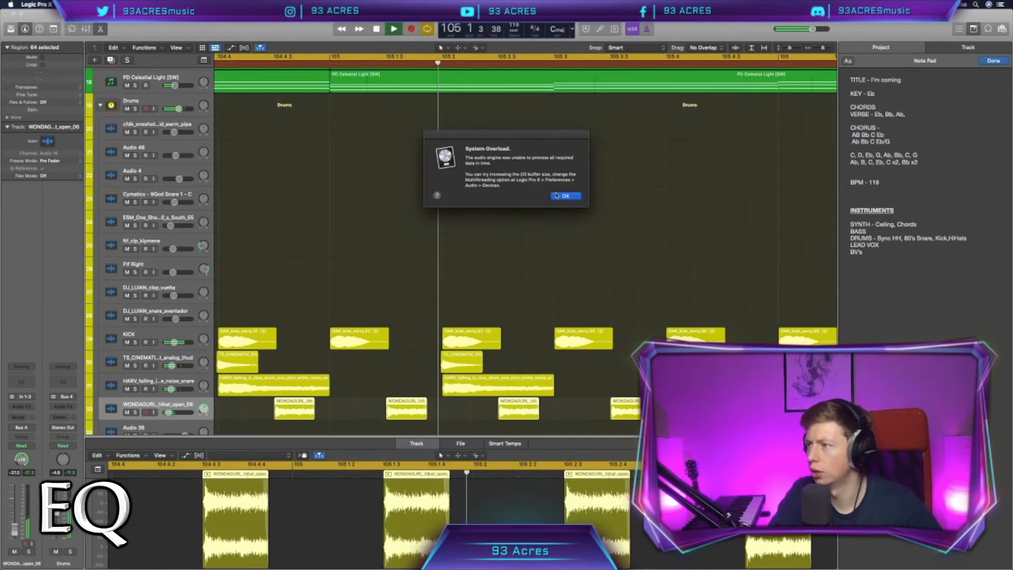
Step: Raise the low-cut frequency in the open hi-hat track's Channel EQ during playback
left_click(557, 196)
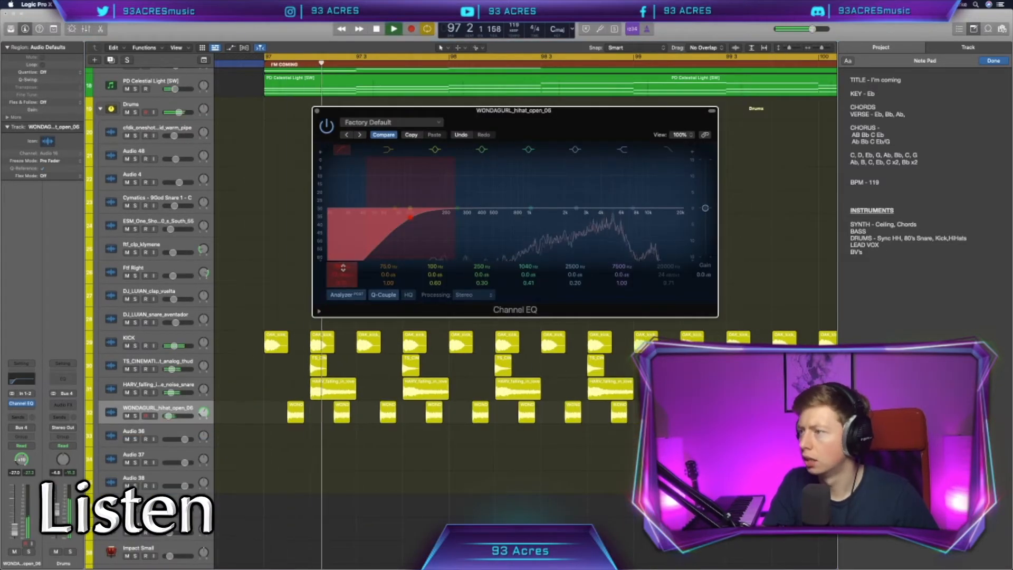
left_click_drag(343, 268, 343, 232)
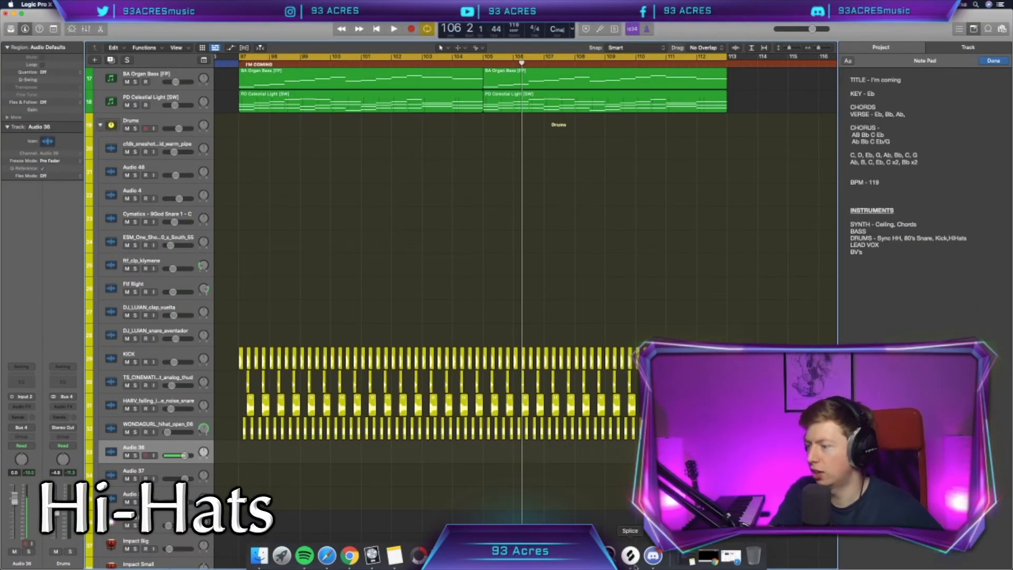
Step: Place the mta_hat closed hi-hat from Splice on Audio 36 and repeat it as off-beat sixteenth pairs from bar 97
left_click_drag(807, 281, 242, 448)
scroll(242, 448, "up", 8)
scroll(242, 449, "left", 4)
scroll(243, 449, "up", 3)
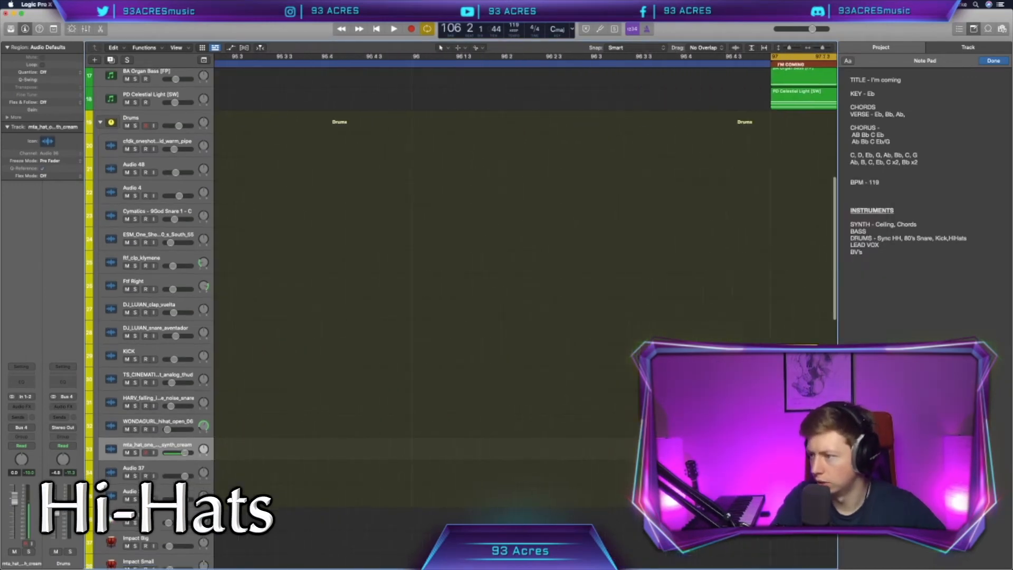
scroll(243, 448, "right", 4)
scroll(433, 469, "right", 4)
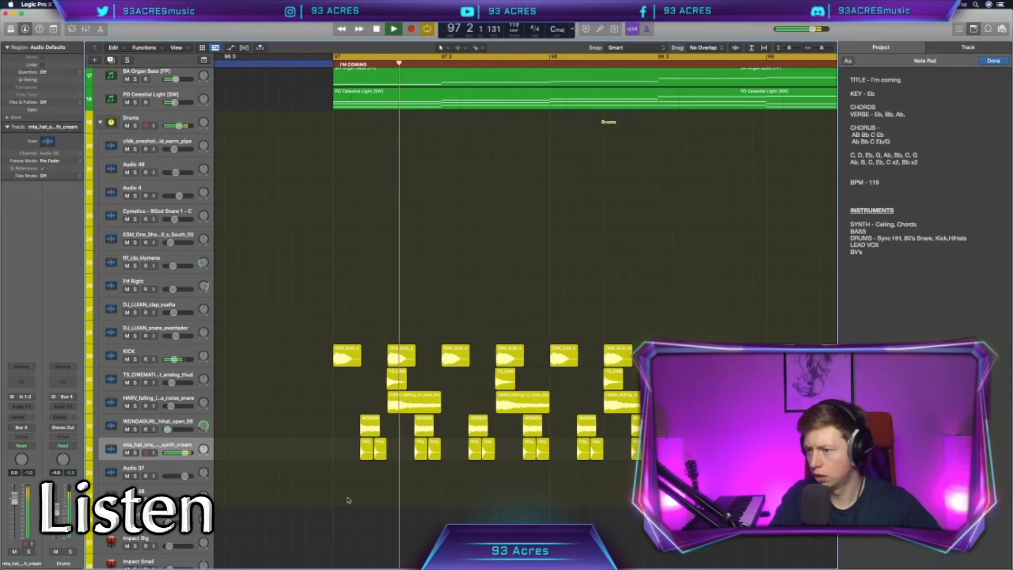
scroll(266, 475, "right", 1)
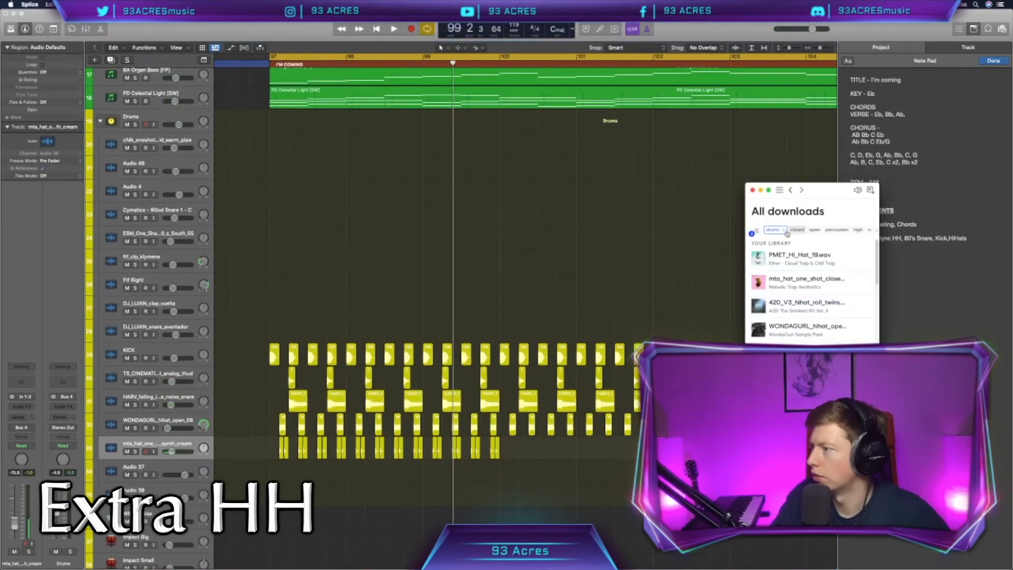
Step: Place the AT_Fluid closed hi-hat from Splice on Audio 37 at bar 97 and copy it through to bar 113
left_click_drag(758, 255, 283, 473)
left_click(317, 476)
key("super+Right")
key("super+Right")
key("super+Right")
key("super+Right")
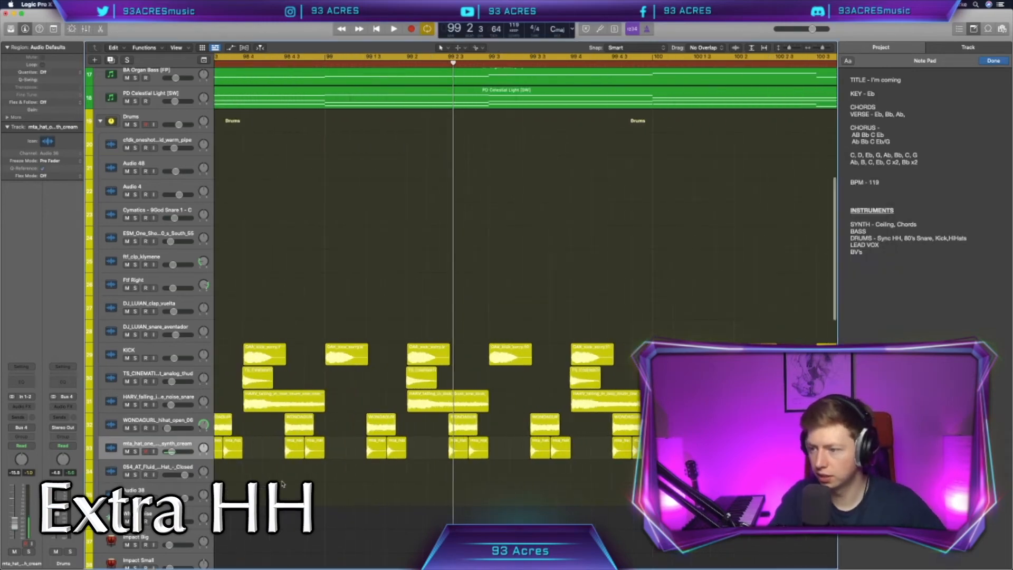
scroll(408, 477, "left", 10)
left_click_drag(408, 478, 389, 476)
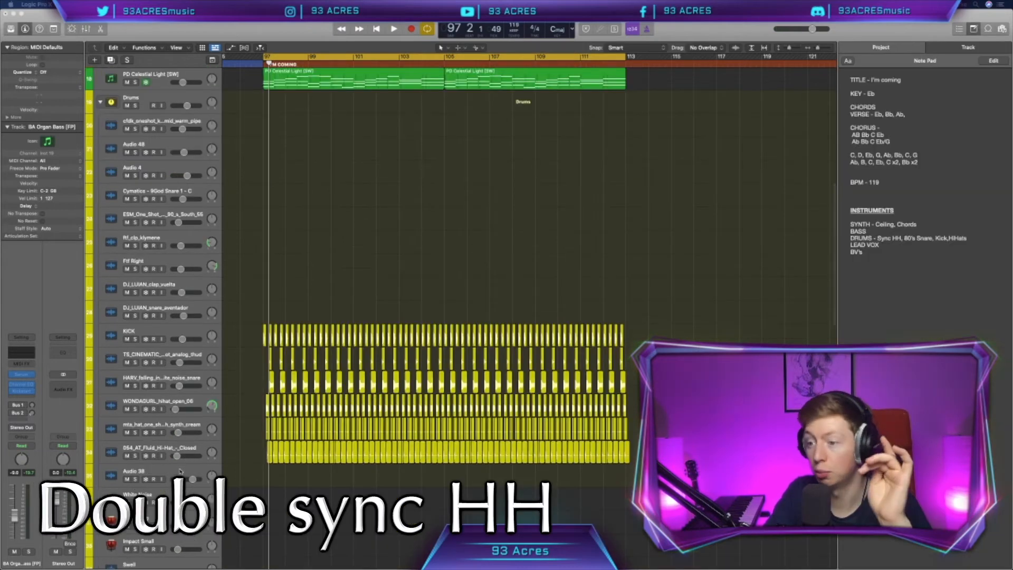
Step: Place the 079_AT_Fluid open hi-hat sample from Splice on the Audio 38 track at beat 2 of bar 97
left_click(180, 471)
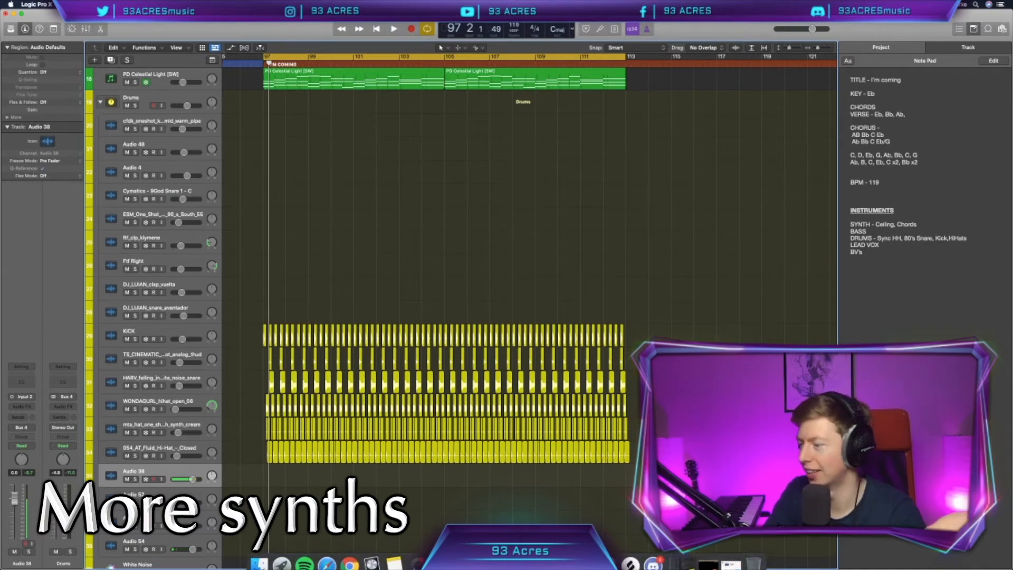
left_click(707, 561)
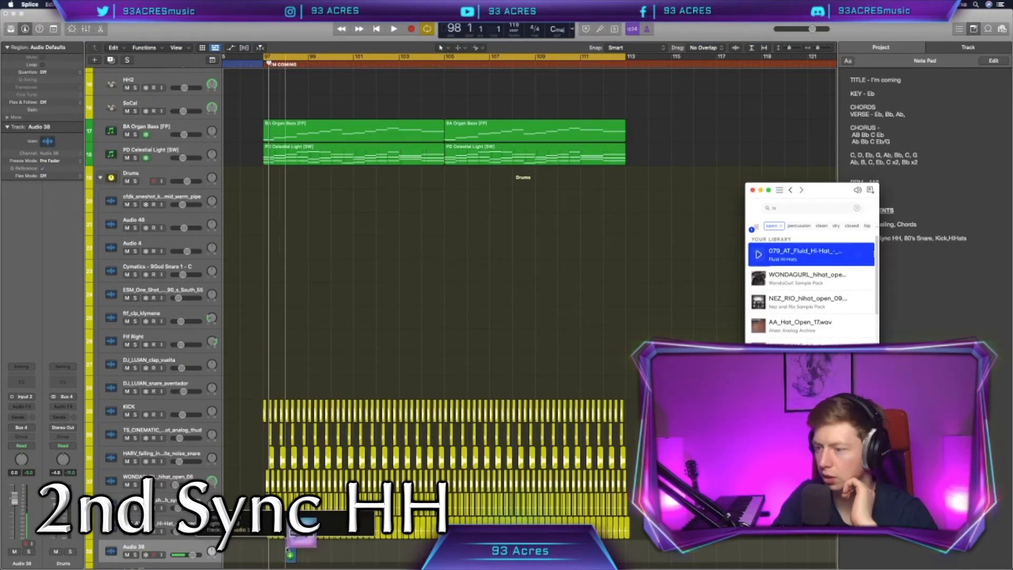
left_click_drag(285, 550, 269, 550)
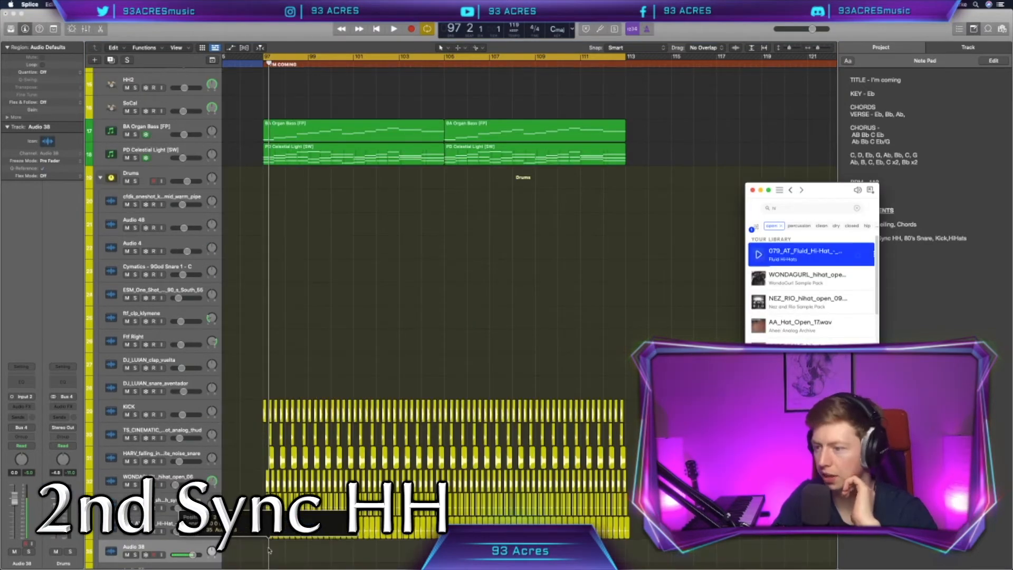
left_click_drag(269, 551, 269, 551)
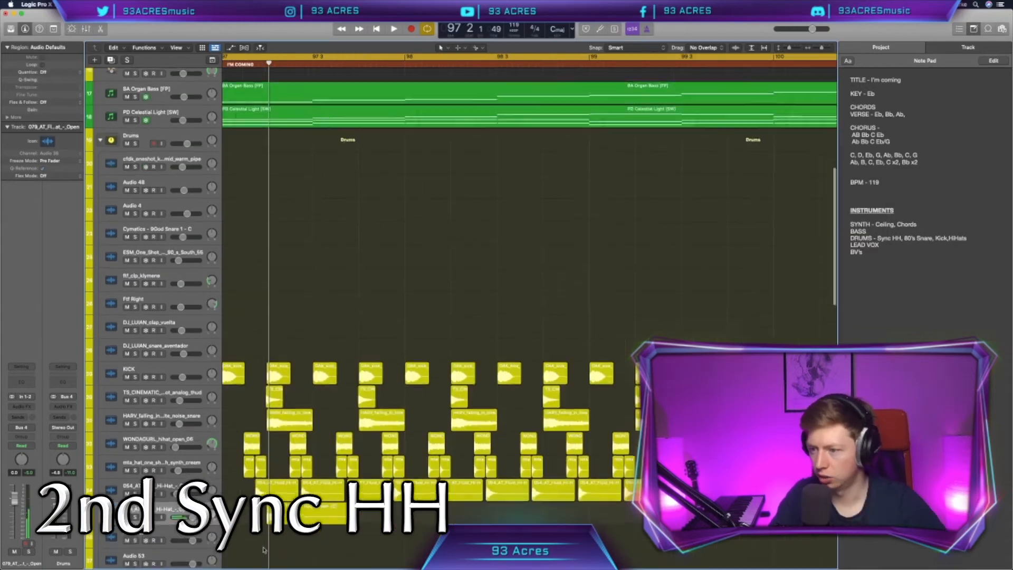
scroll(265, 550, "down", 1)
scroll(264, 550, "left", 3)
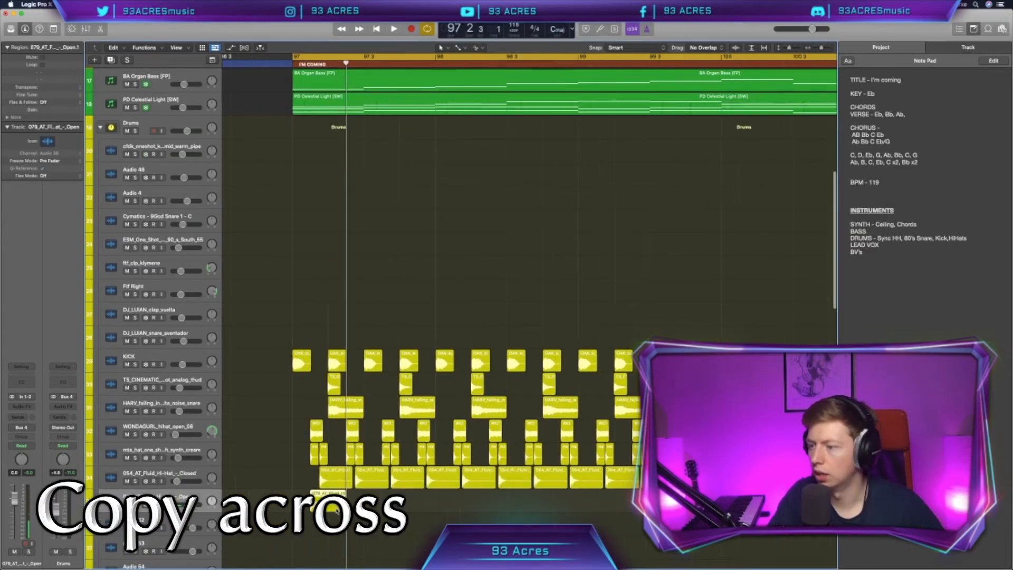
Step: Copy the new open hi-hat across the section up to bar 113 and play it back
scroll(253, 499, "down", 3)
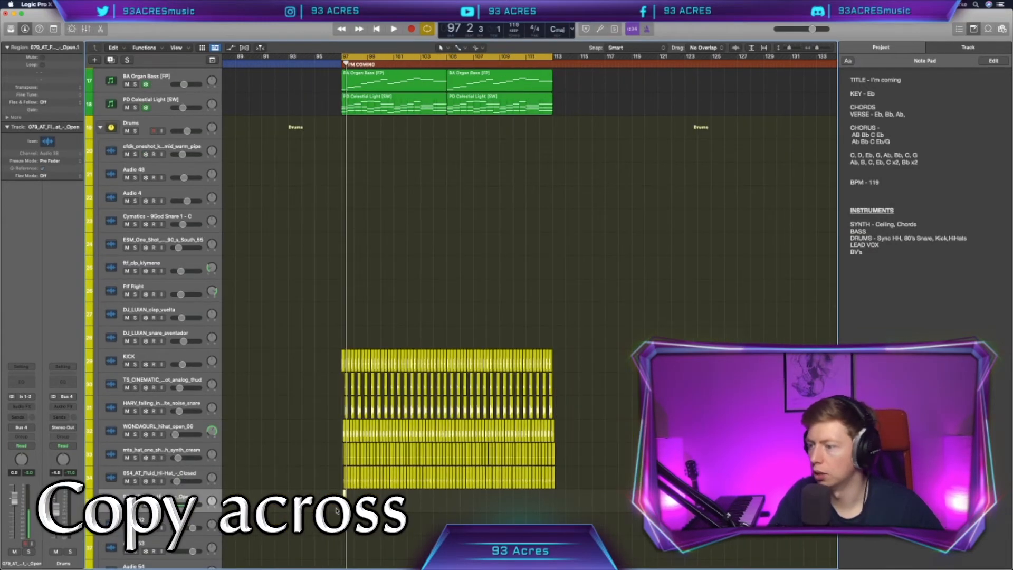
scroll(254, 499, "up", 3)
left_click_drag(247, 493, 638, 493)
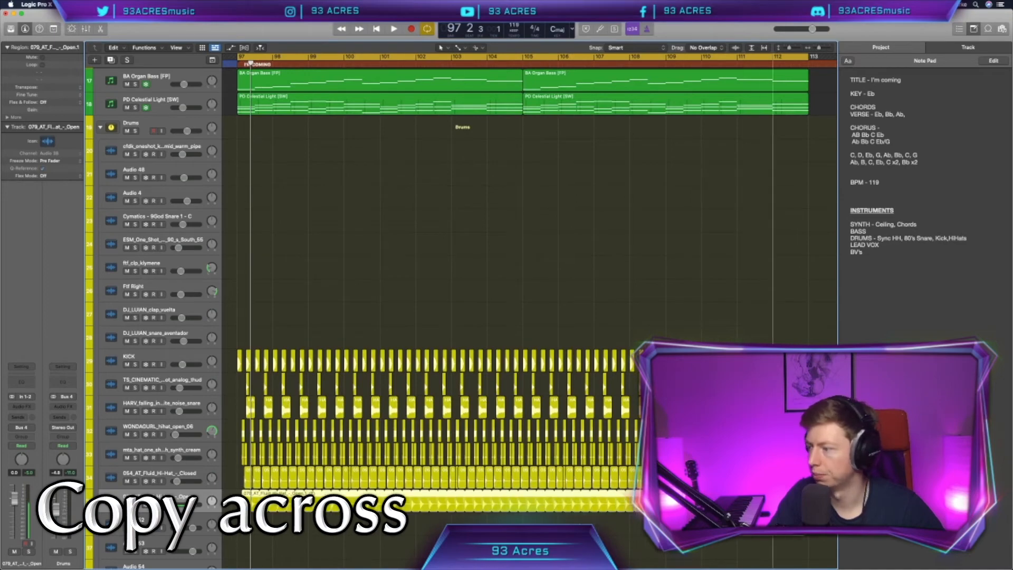
key("space")
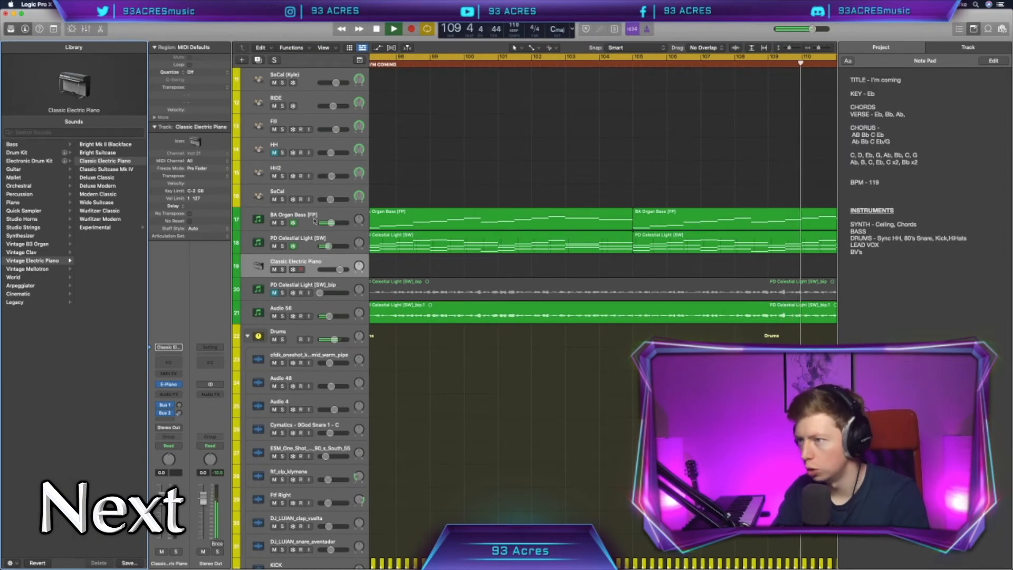
Step: Audition Retro Synth's Synth Bass presets on the new instrument track and settle on Quantum Bass
key("space")
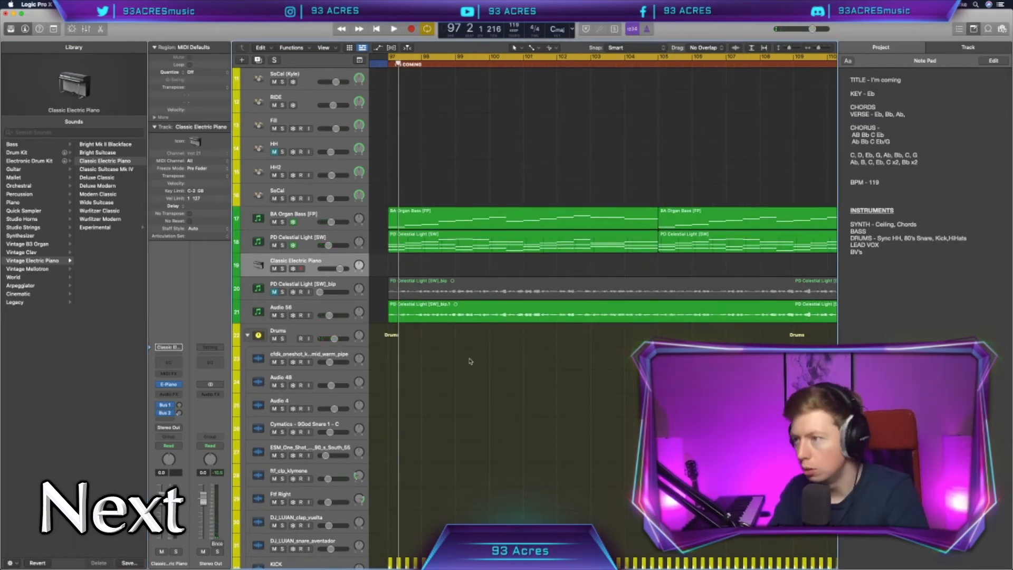
key("y")
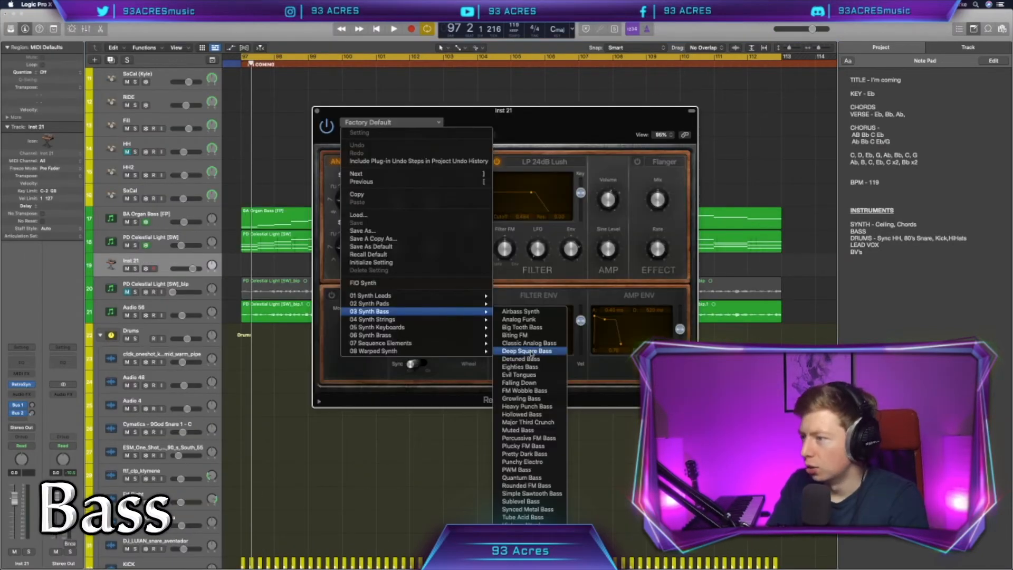
left_click(520, 367)
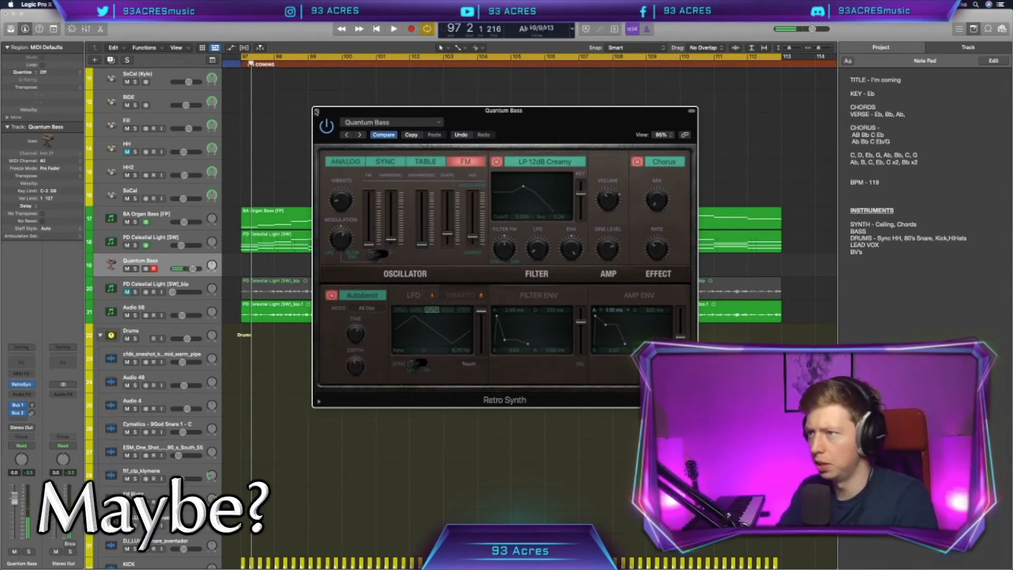
Step: Duplicate the three-note bass groups at the start of bars 103 and 104 directly after the originals
left_click_drag(322, 436, 322, 160)
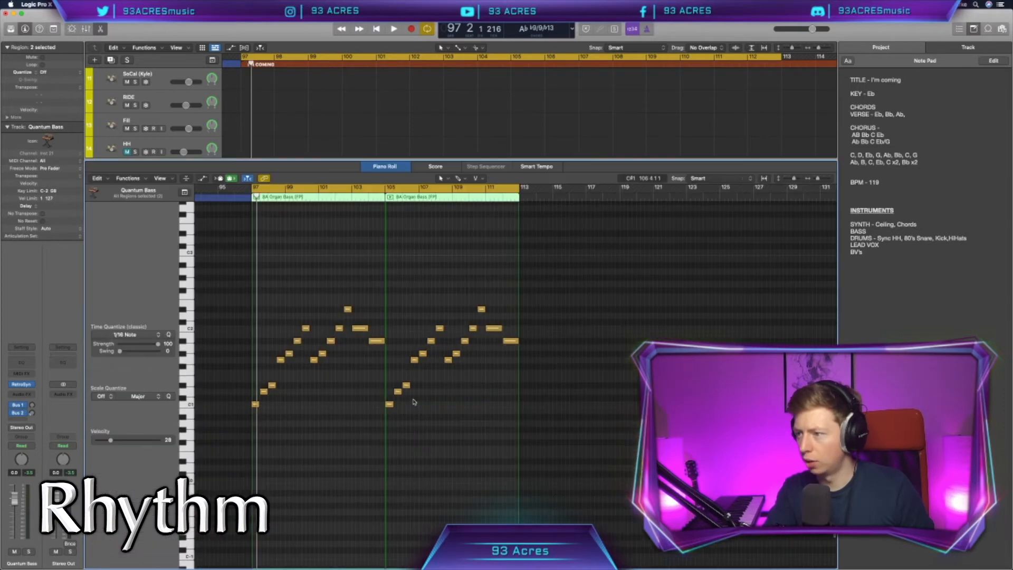
scroll(413, 400, "left", 1)
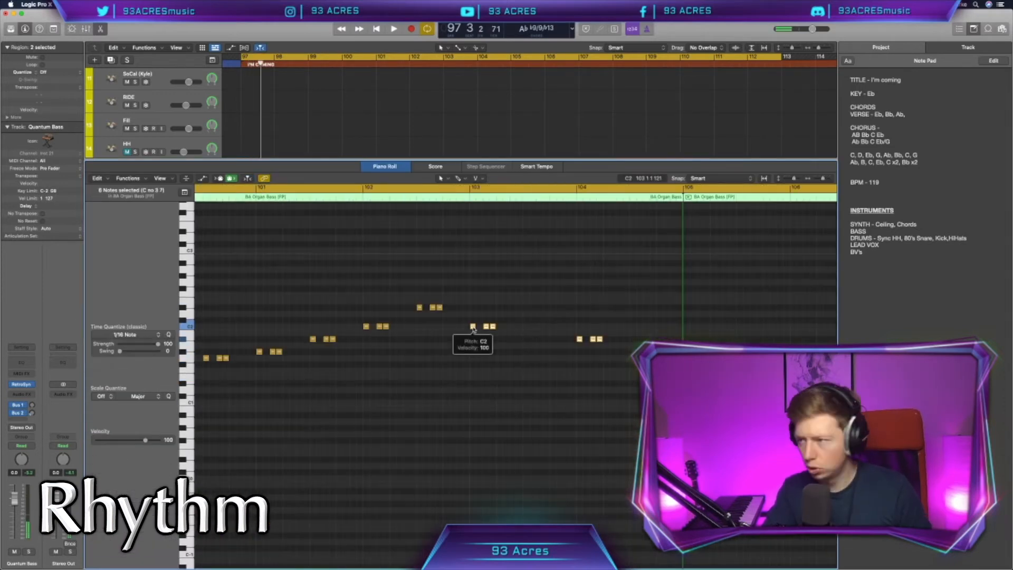
left_click_drag(476, 329, 499, 334)
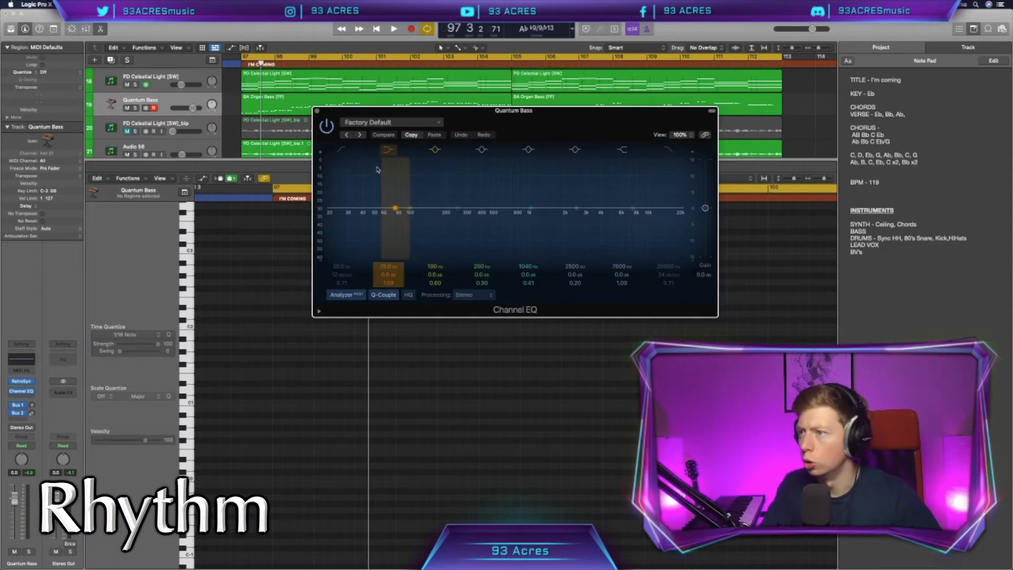
Step: Apply a low cut in the Quantum Bass track's Channel EQ and extend the repeated-note rhythm in the second half of bar 102
left_click(341, 149)
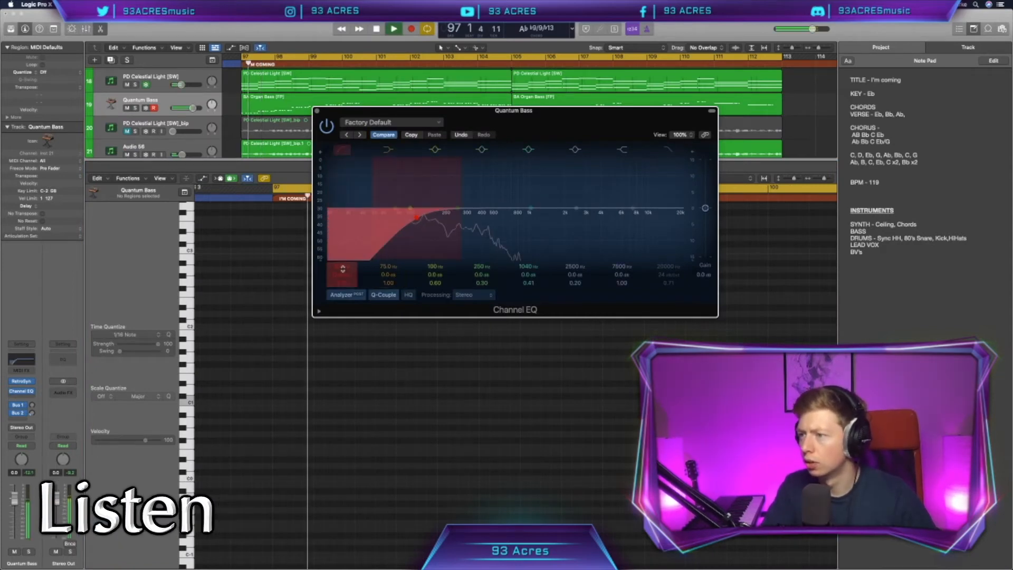
left_click_drag(344, 269, 343, 264)
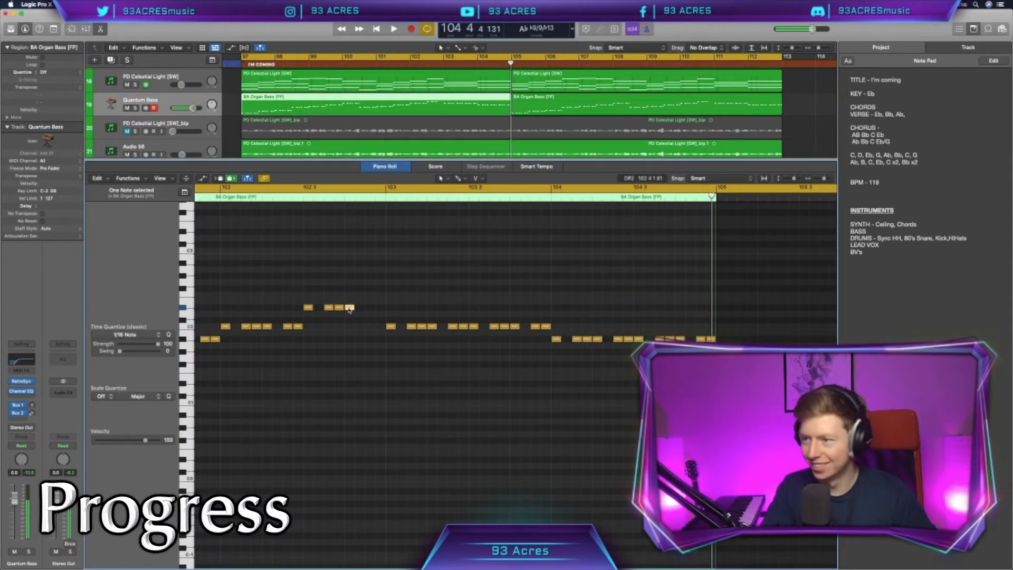
left_click_drag(350, 309, 368, 309)
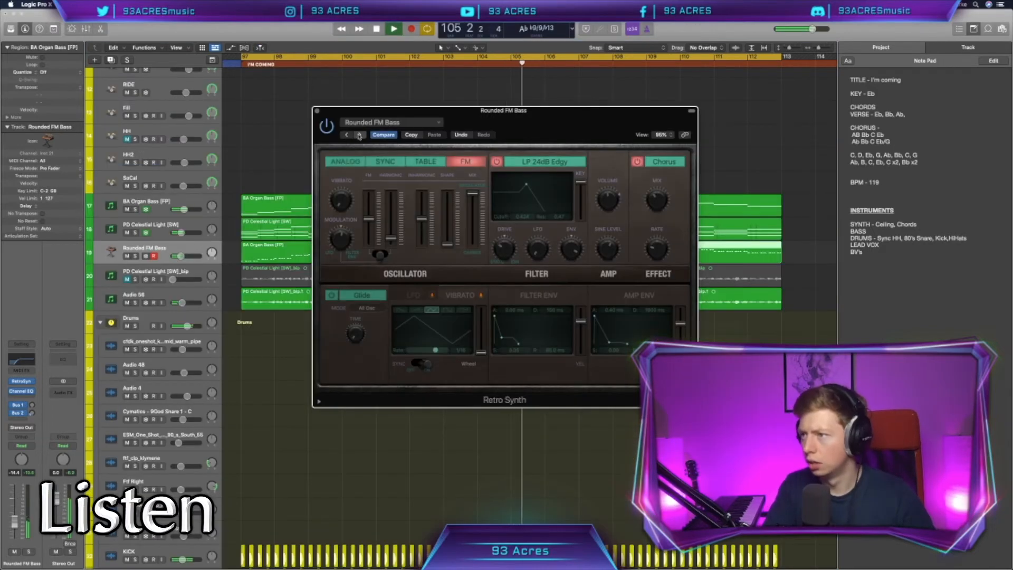
Step: Switch the bass to the Simple Sawtooth Bass preset, raise its track volume slightly and solo it for listening
left_click(358, 135)
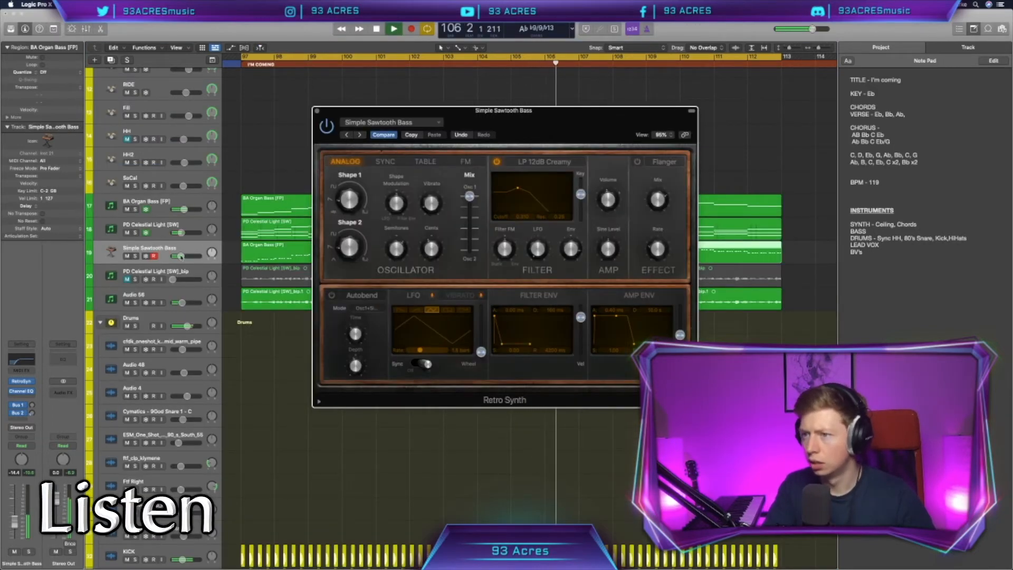
left_click_drag(181, 257, 183, 257)
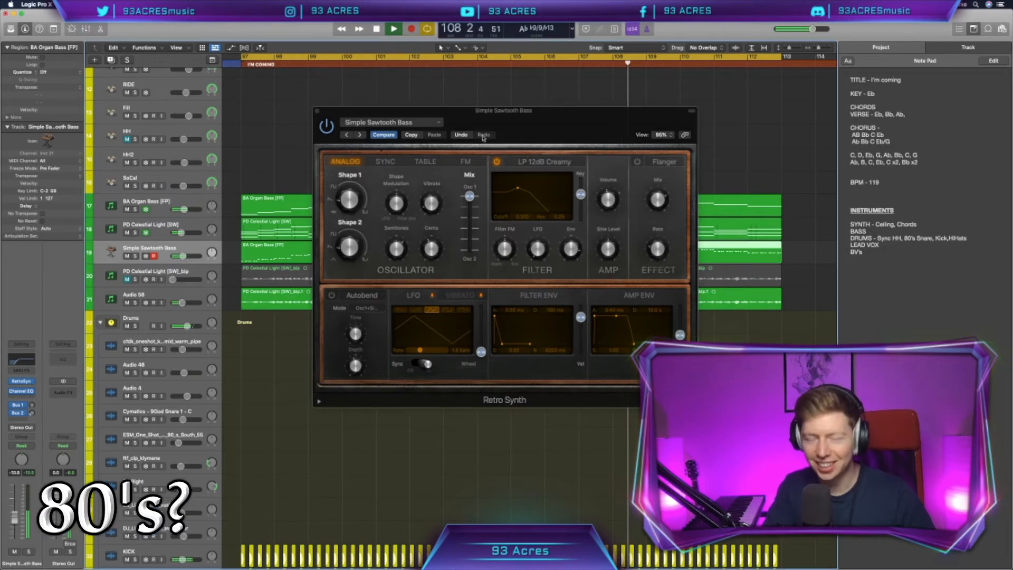
key("s")
key("space")
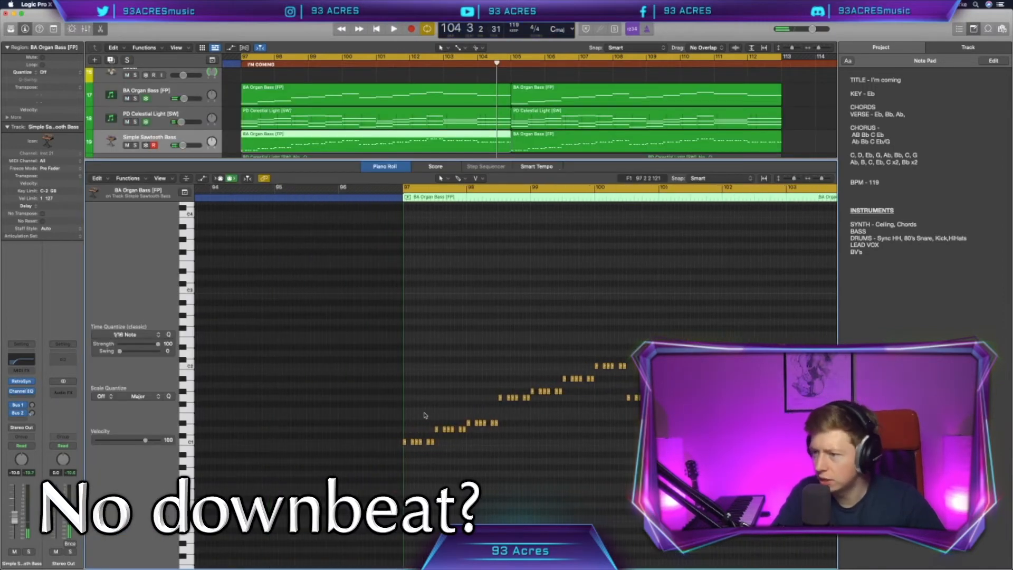
Step: Set the velocity of the first and fourth notes of each bass group in bars 97 to 100 to 68
key("z")
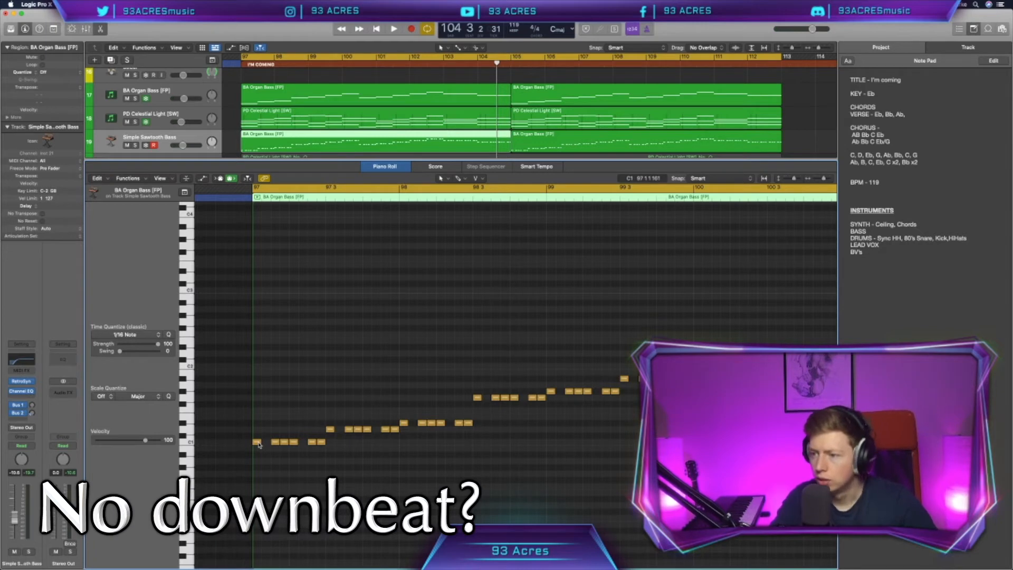
left_click(284, 443)
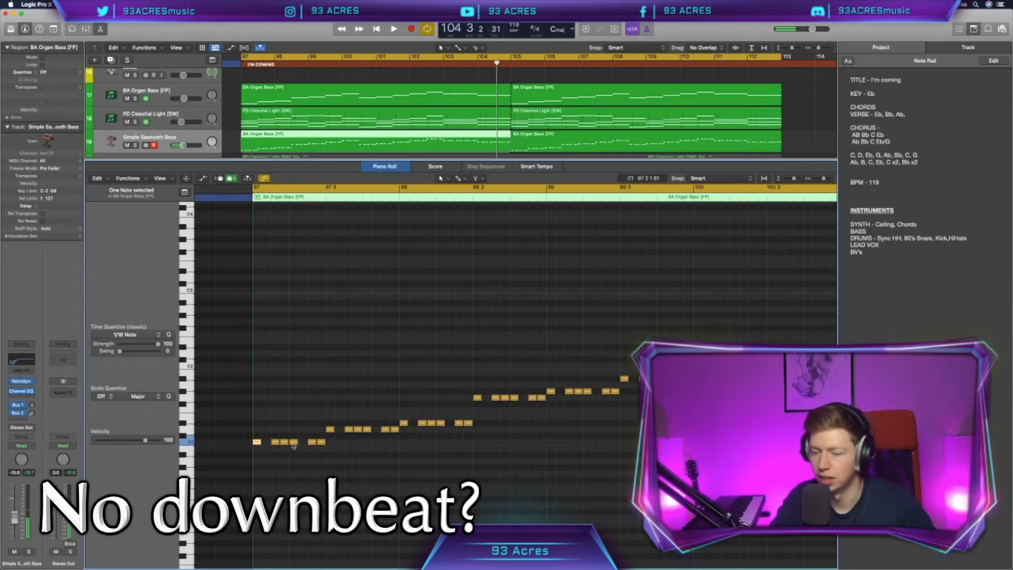
key("super+a")
key("space")
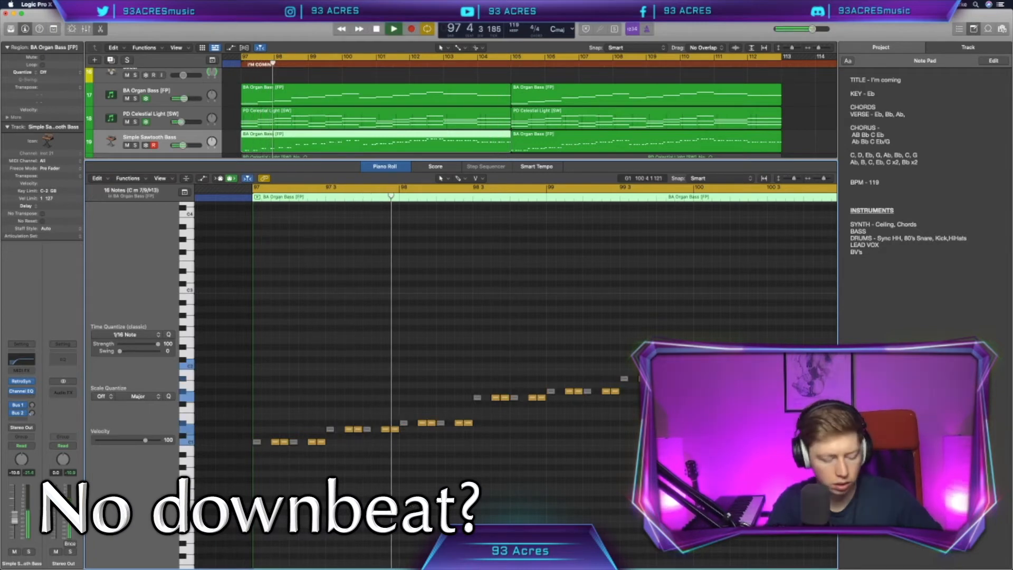
left_click_drag(145, 440, 125, 441)
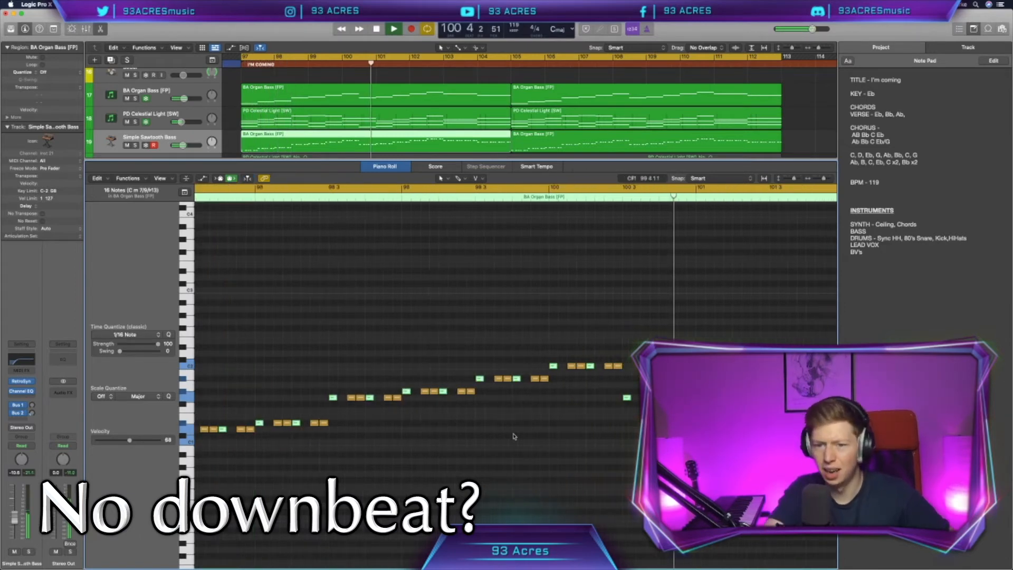
scroll(514, 436, "down", 5)
key("space")
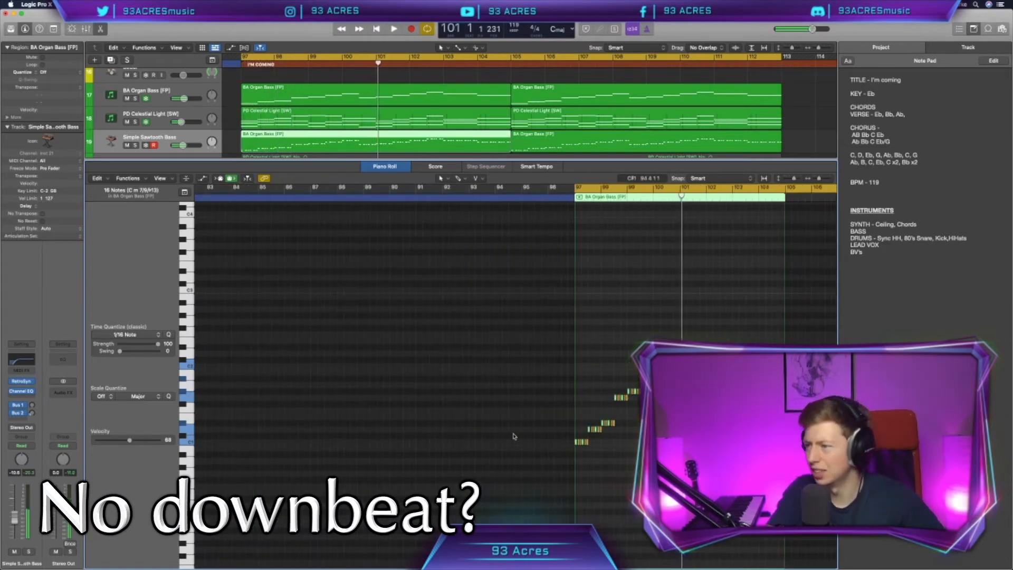
Step: Set the velocity of the first and fourth notes of each bass group in bars 101 to 104 to 68
scroll(514, 436, "right", 5)
scroll(514, 436, "up", 5)
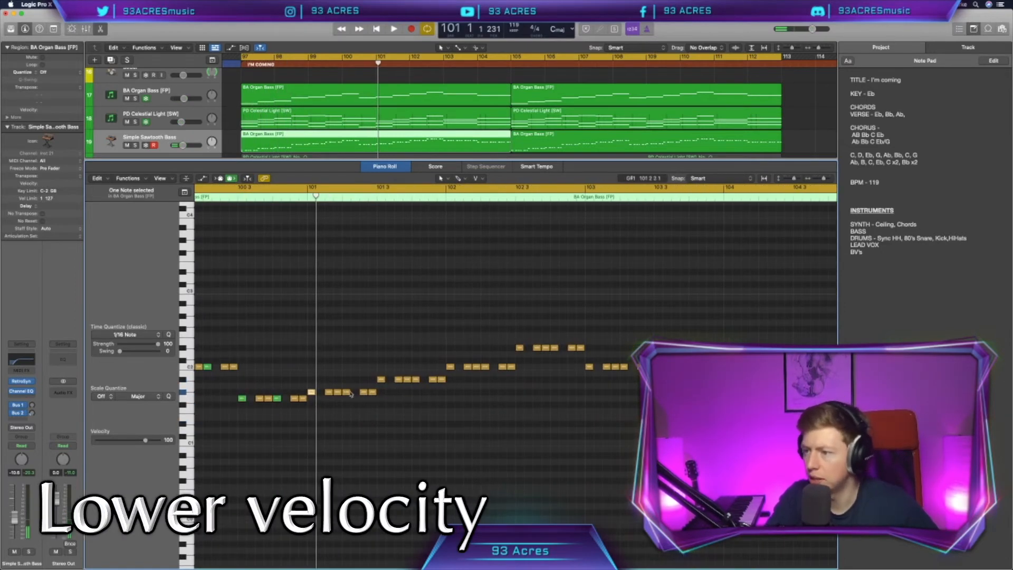
left_click(349, 392, "shift")
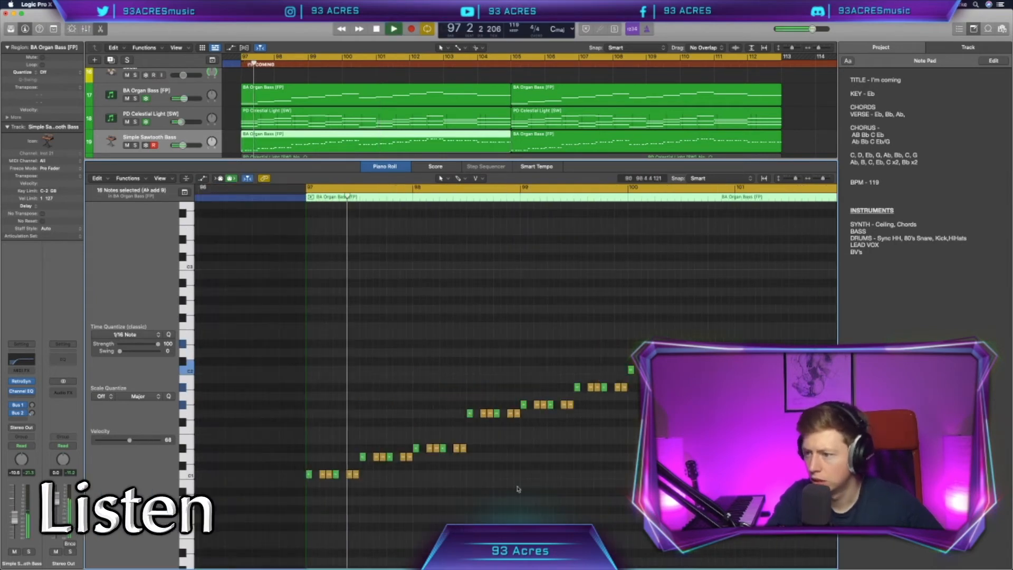
Step: Replace the second Simple Sawtooth Bass region at bar 105 with a repeat of the edited first region
left_click(548, 142)
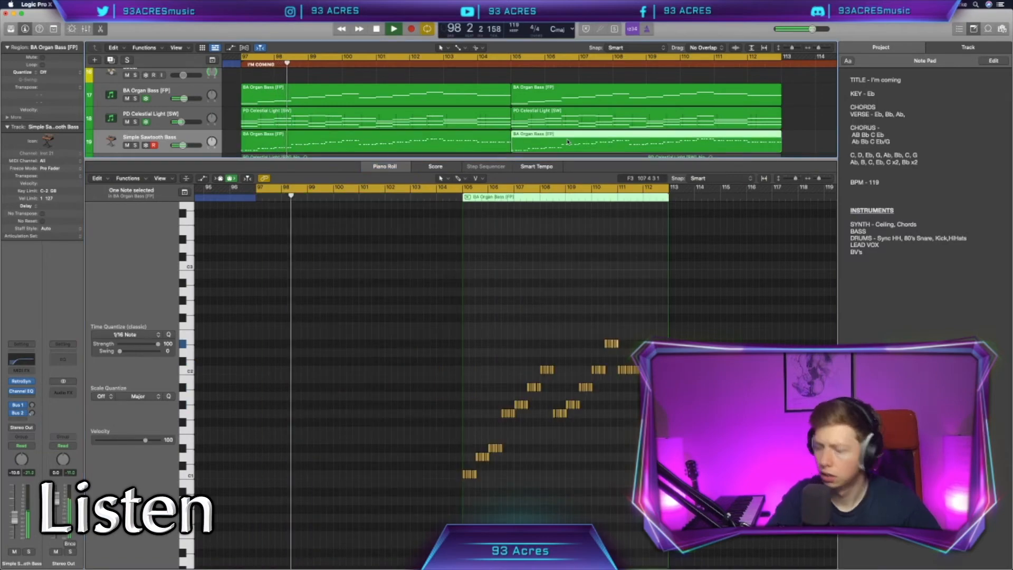
key("Delete")
left_click(495, 143)
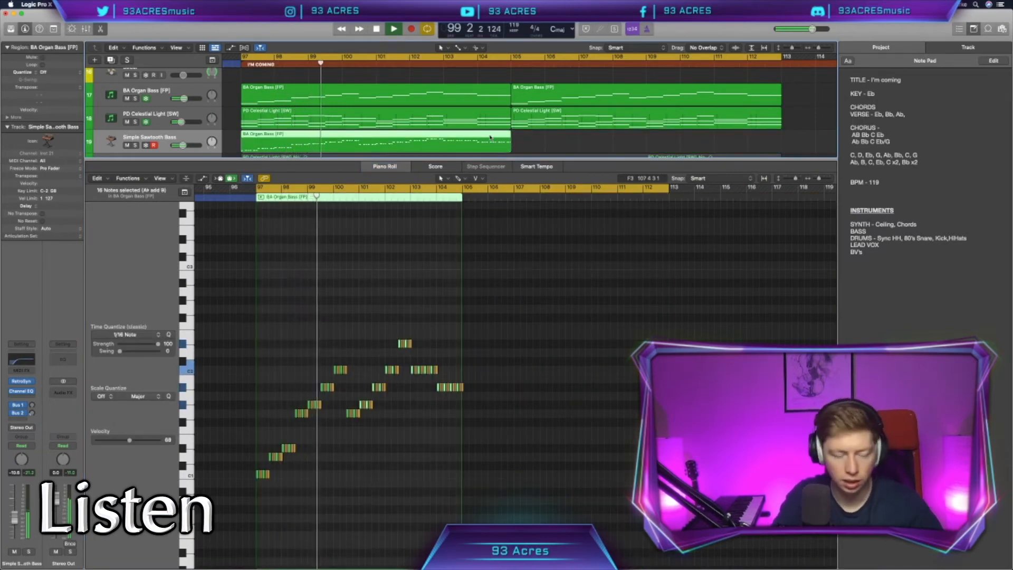
key("super+r")
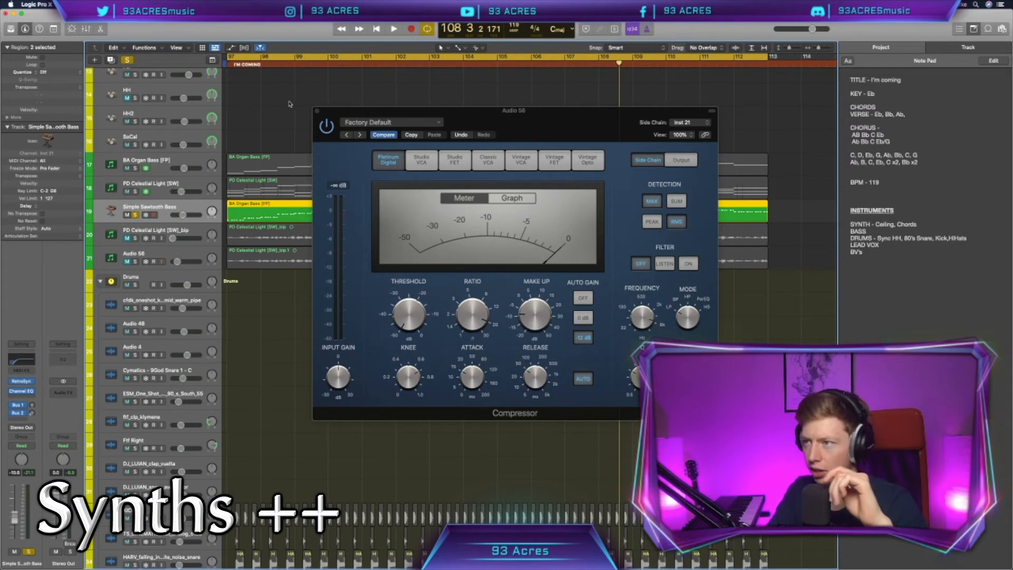
Step: Close the Compressor and duplicate the Simple Sawtooth Bass track, copying both of its regions onto the new track
left_click(318, 112)
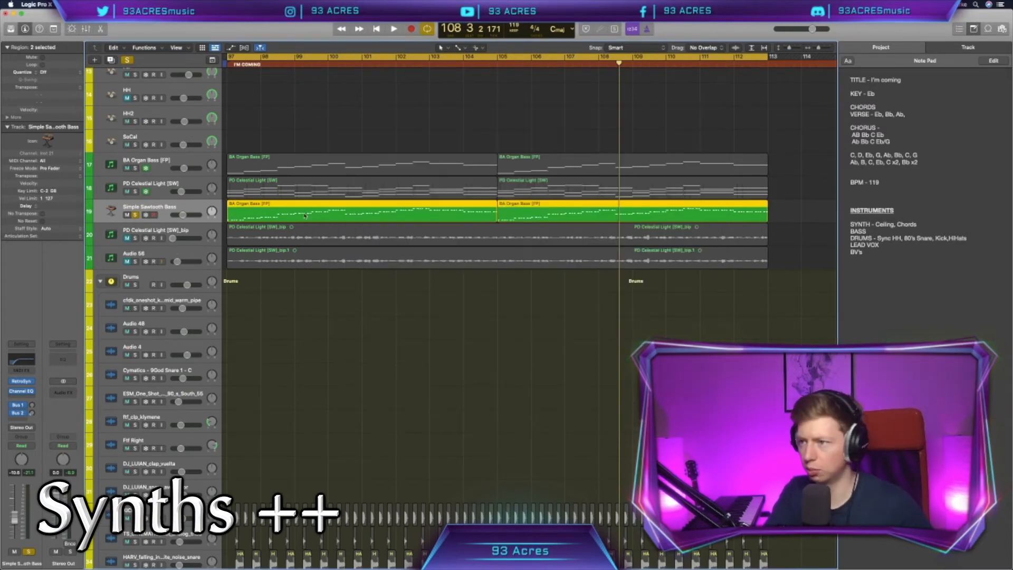
key("super+d")
left_click_drag(405, 245, 499, 216)
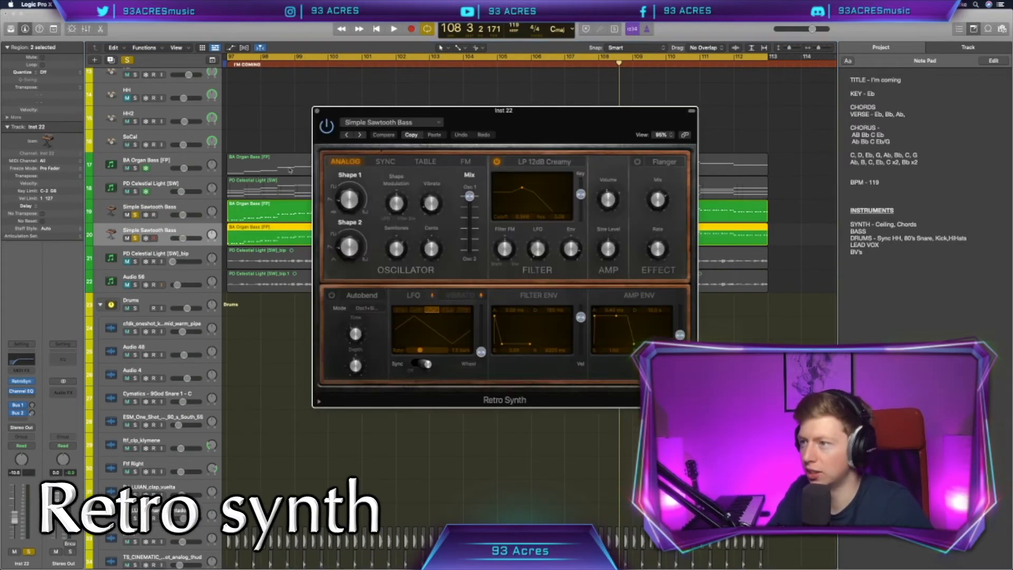
Step: Load the Cheerful Melody preset from Synth Leads in the duplicated track's Retro Synth
left_click(414, 123)
mouse_move(436, 298)
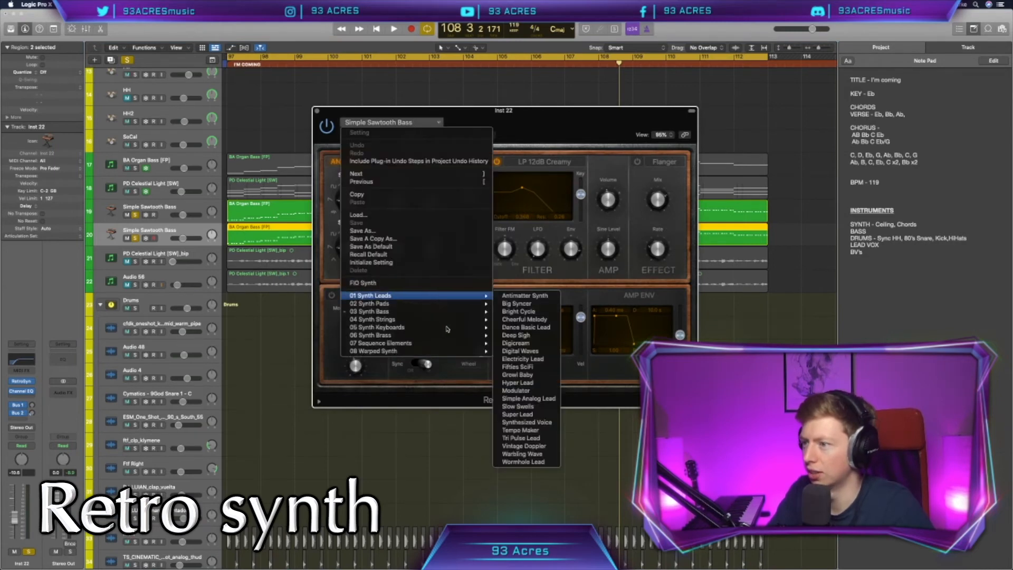
left_click(535, 322)
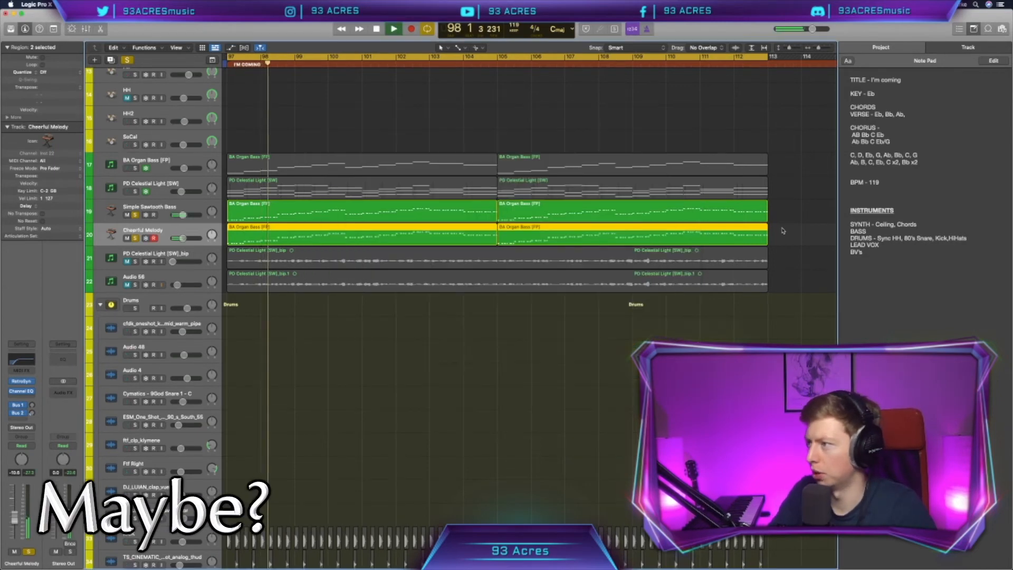
Step: Transpose all notes in both Cheerful Melody regions so the line starts on G, listening with the other synths
left_click_drag(784, 227, 478, 238)
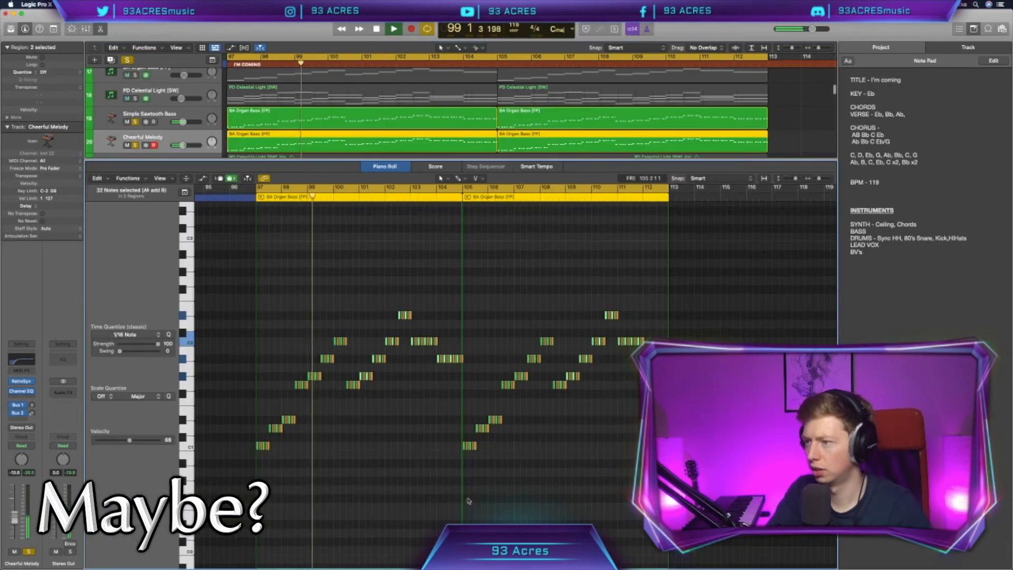
double_click(411, 236)
left_click_drag(325, 361, 291, 222)
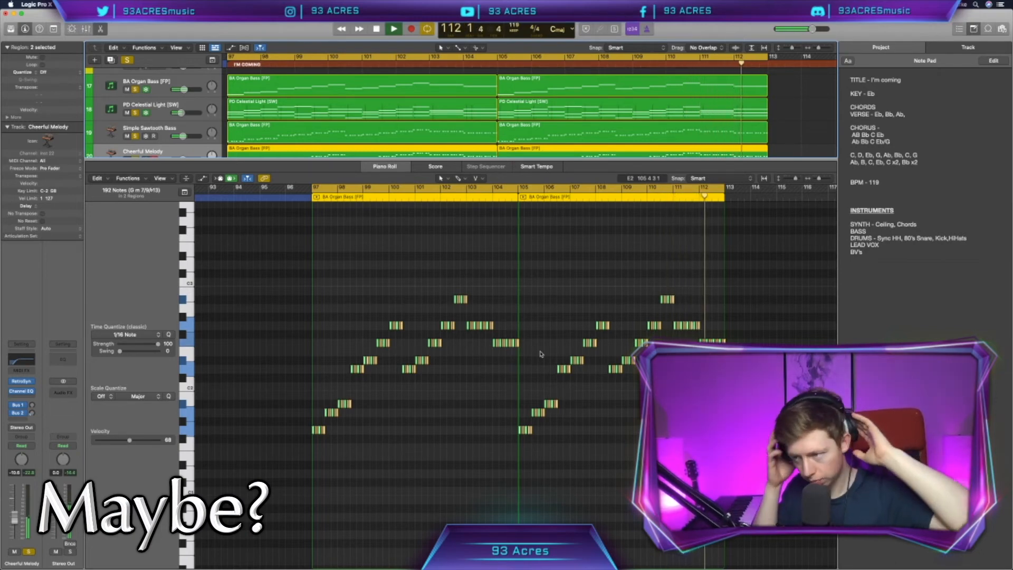
key("space")
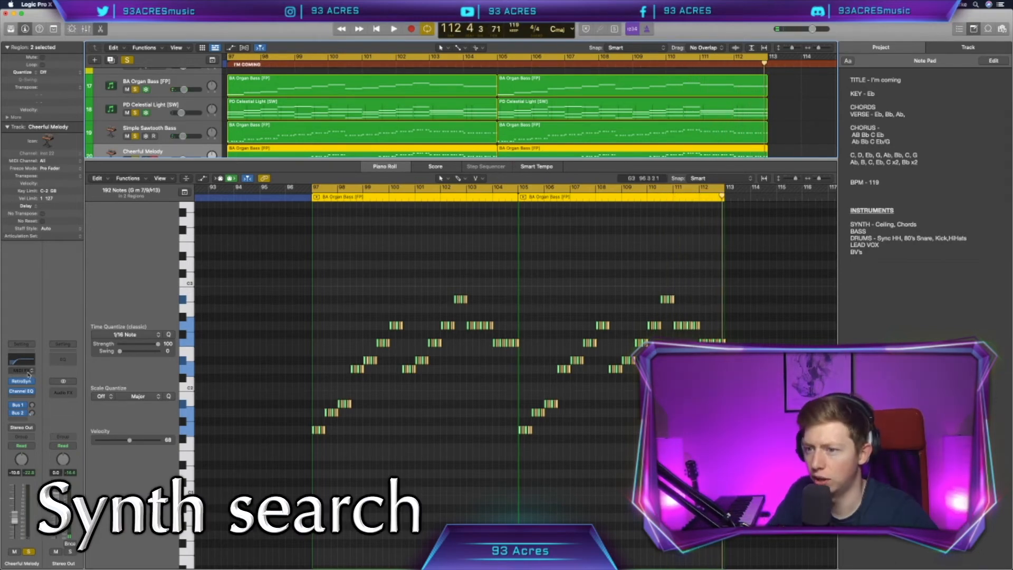
Step: Load the PWM Bass preset from Synth Bass in the Cheerful Melody track's Retro Synth
left_click(24, 381)
left_click(405, 126)
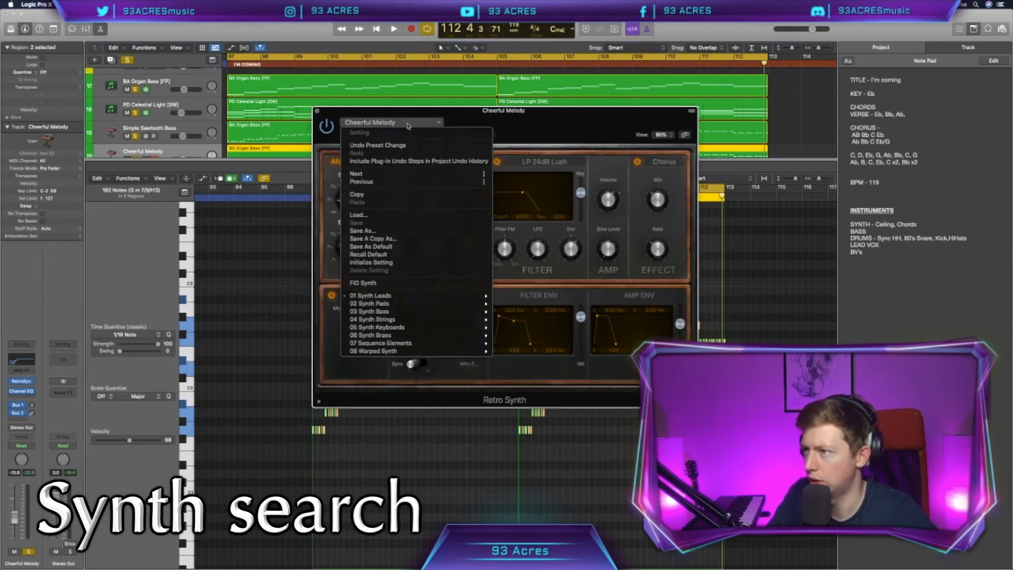
mouse_move(446, 296)
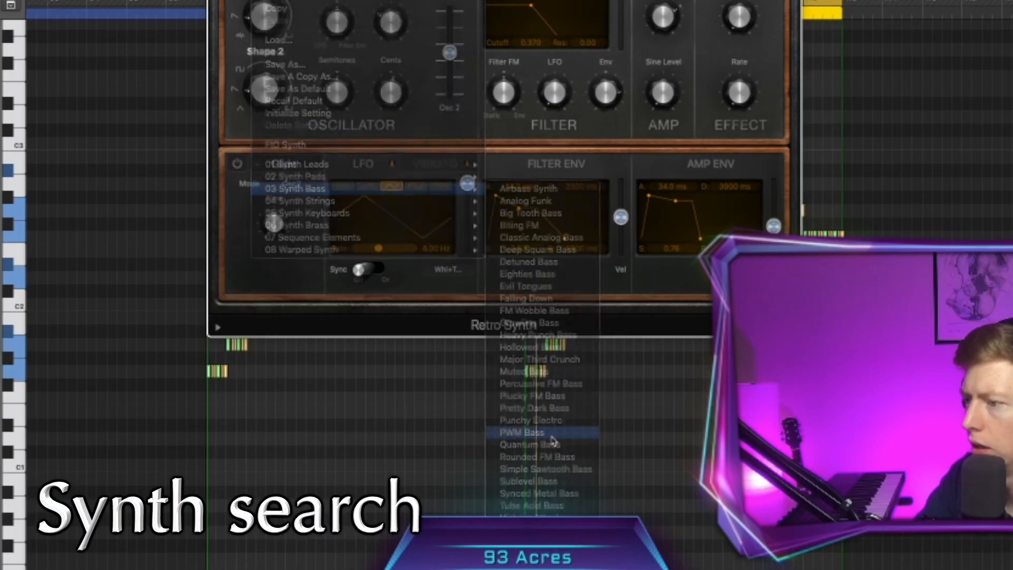
left_click(551, 436)
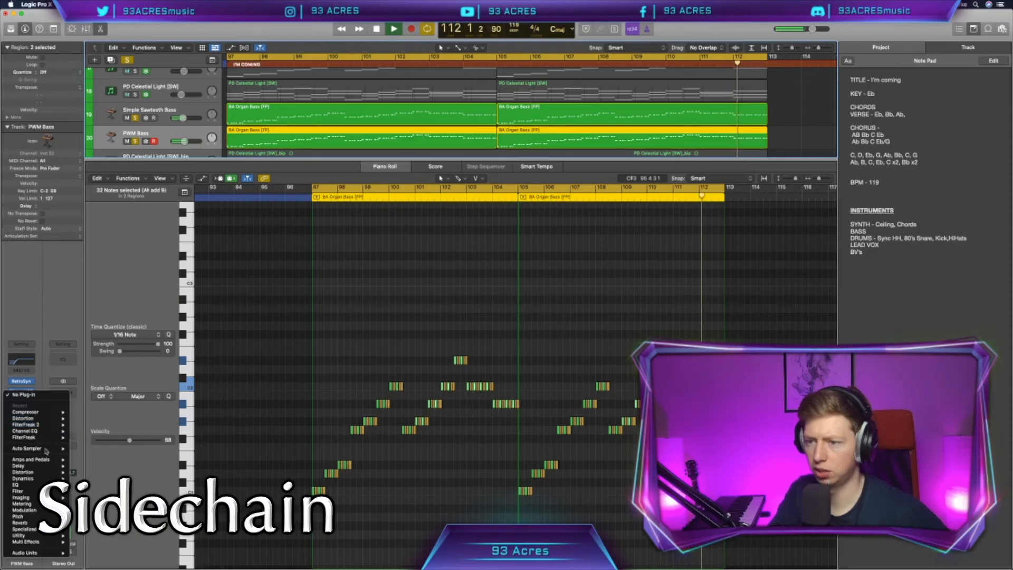
Step: Add the Kickstart sidechain plug-in to the PWM Bass track and play the section with the solos cleared
mouse_move(47, 544)
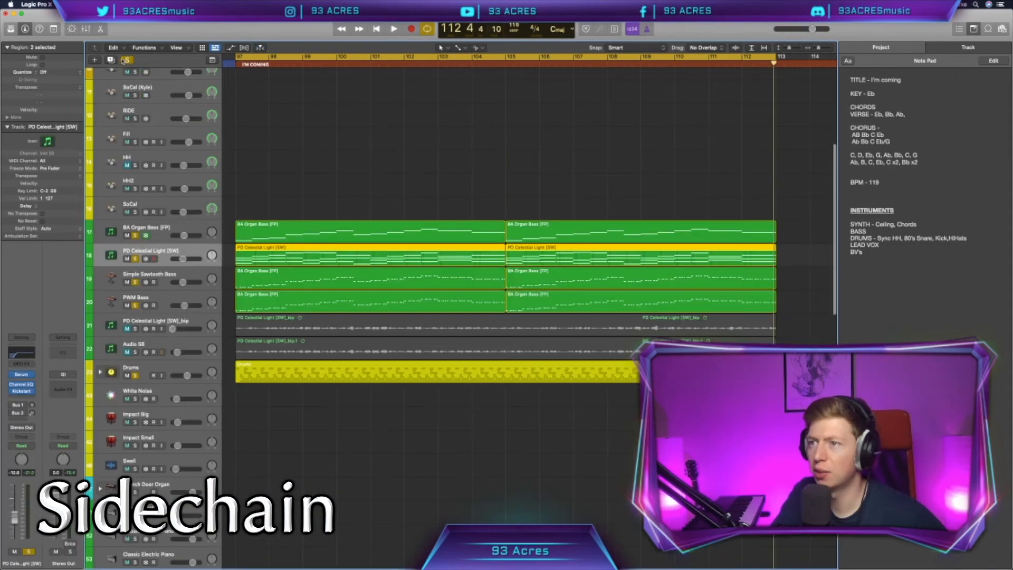
scroll(338, 364, "down", 2)
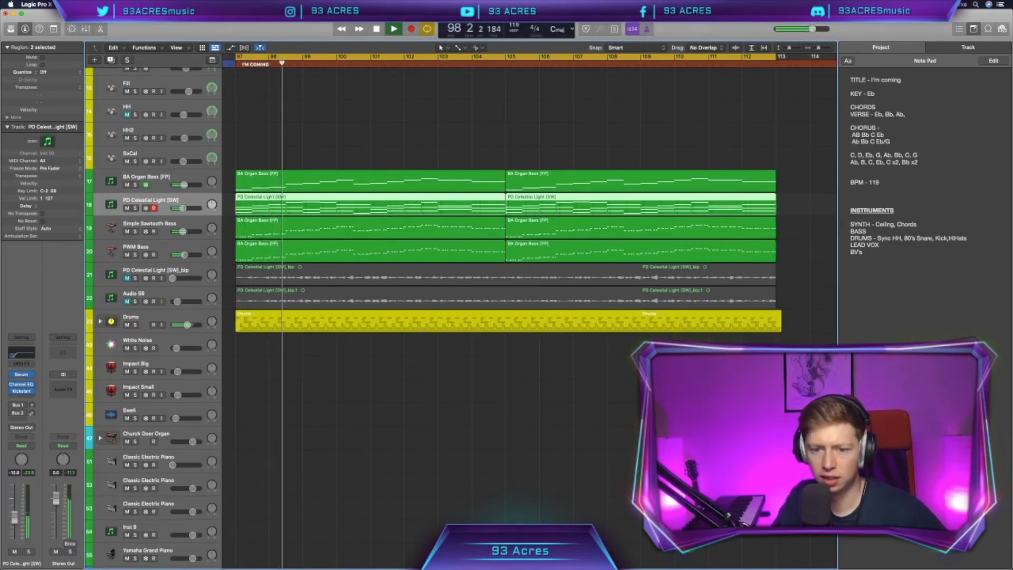
left_click(428, 415)
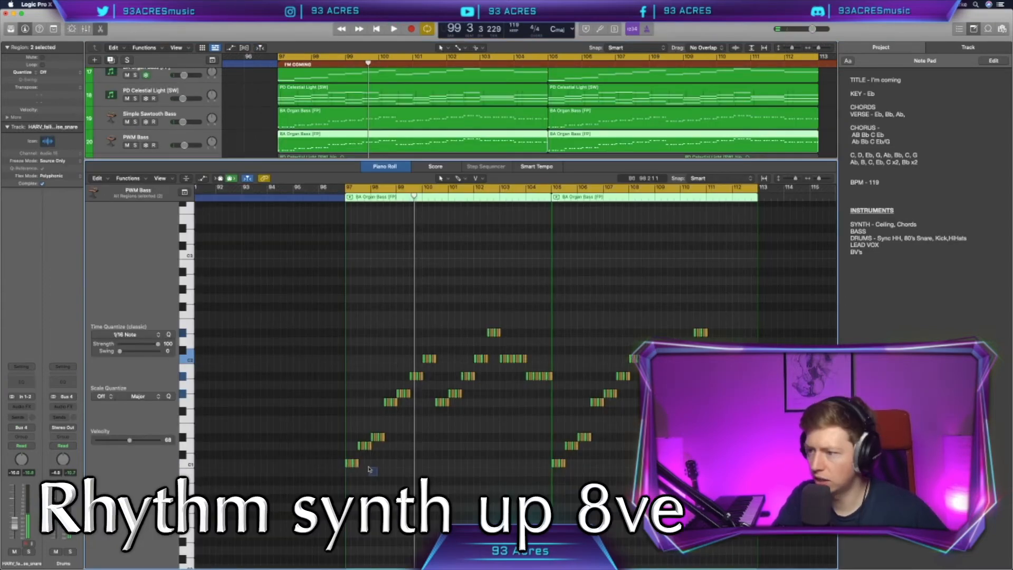
Step: Transpose all notes in both PWM Bass regions up an octave and set the track's volume to -13.2 dB
mouse_move(369, 468)
left_mouse_down()
mouse_move(316, 423)
mouse_move(325, 433)
left_mouse_up()
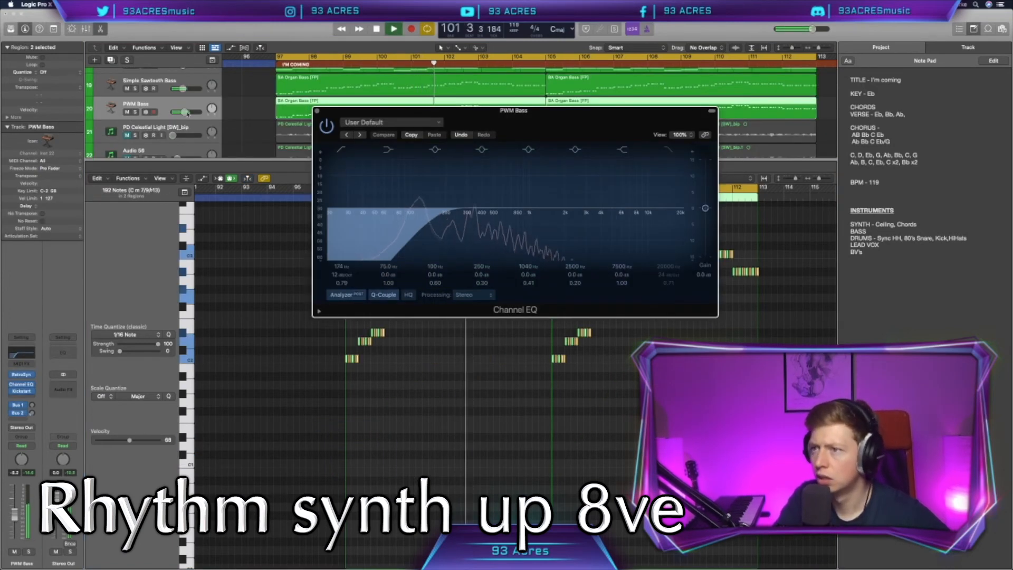
left_click_drag(182, 112, 182, 112)
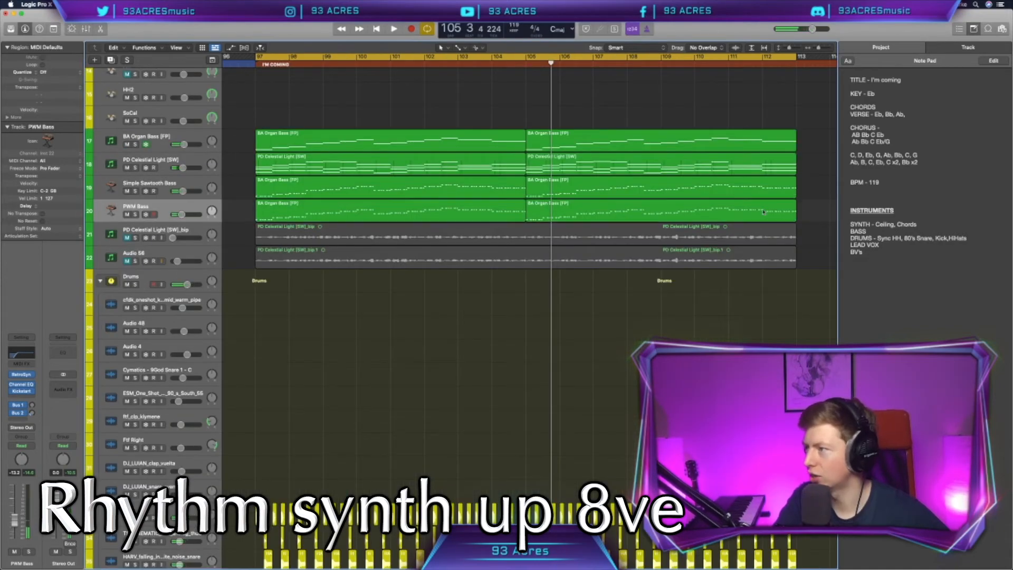
Step: Replace the second PWM Bass region at bar 105 with a repeat of the first region
left_click(763, 211)
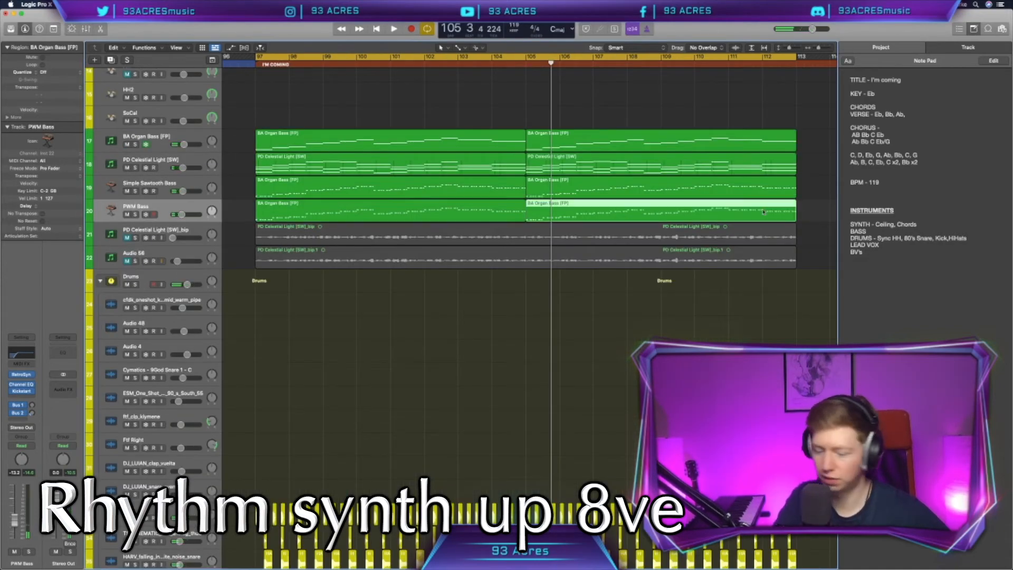
key("Delete")
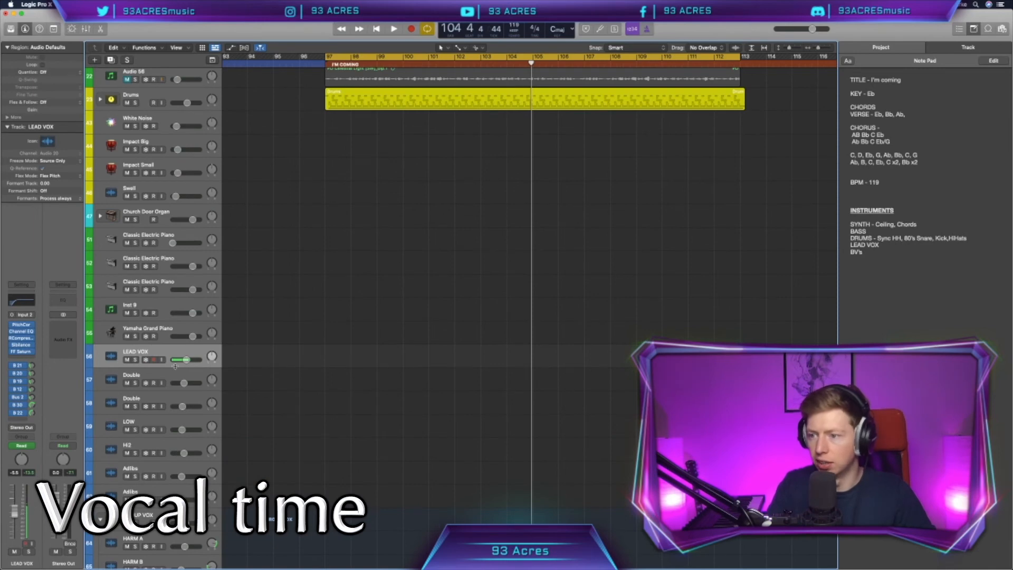
Step: Record vocal takes on the first Double and LEAD VOX tracks from bar 96, and fade both ends of the LEAD VOX take
left_click(169, 373)
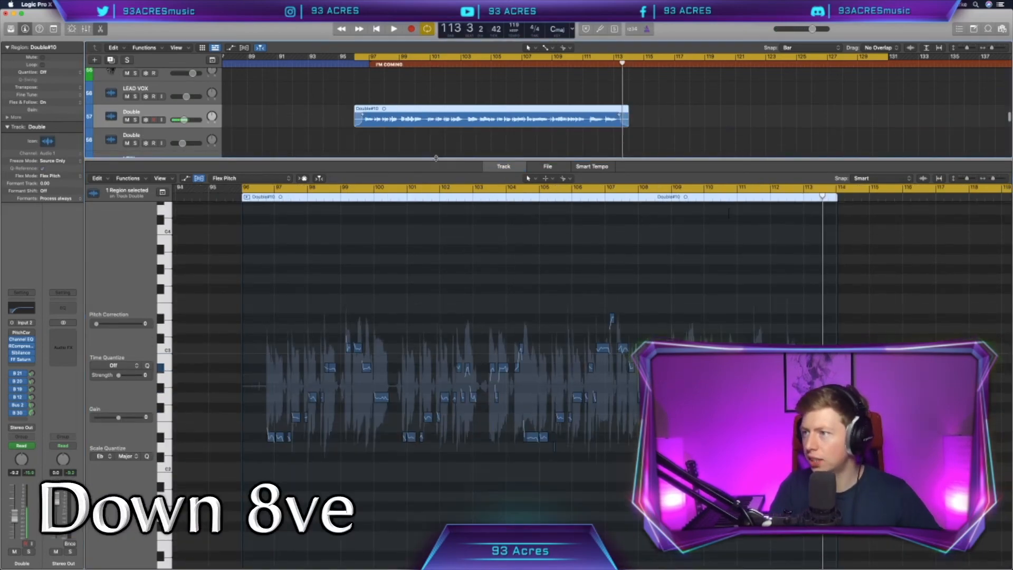
key("e")
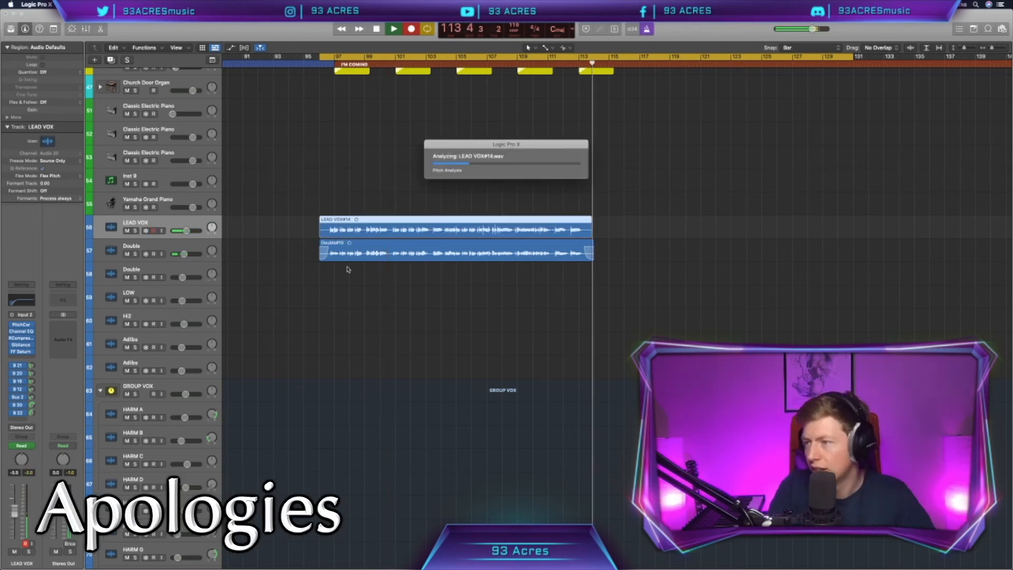
left_click(326, 228)
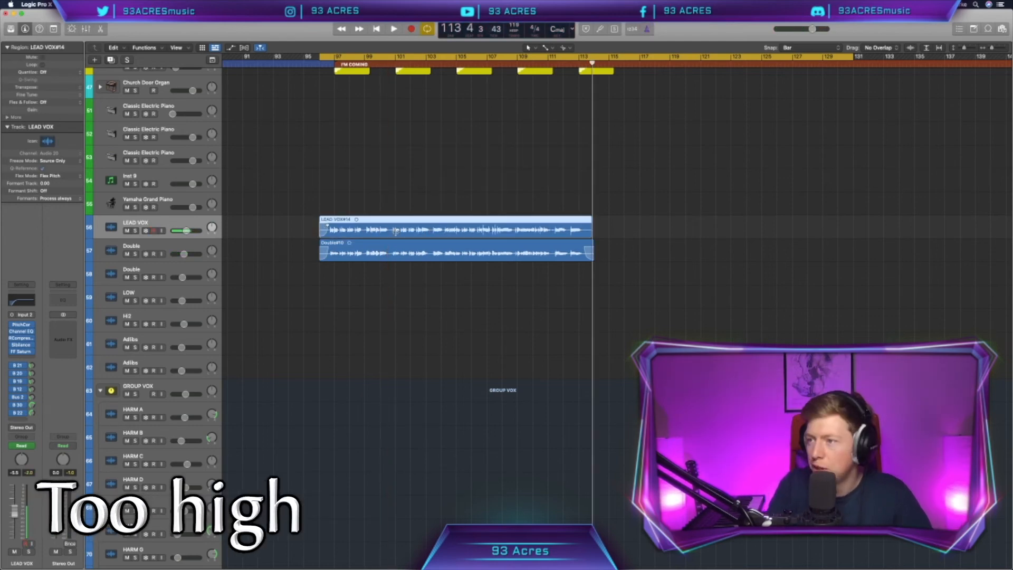
left_click(601, 235)
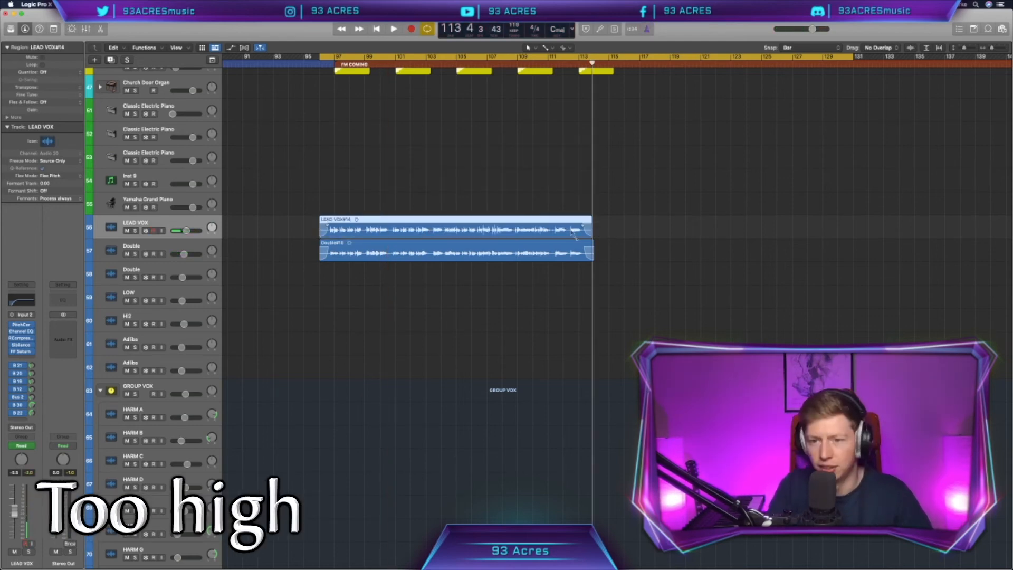
Step: Record a low-octave vocal take on the second Double track, starting from just before the section
left_click(243, 180)
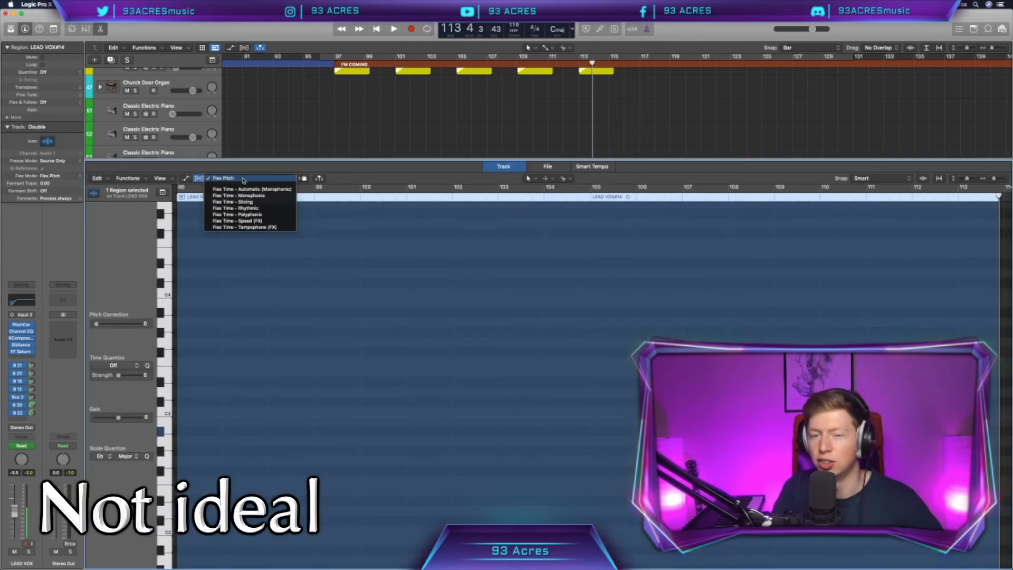
left_click(243, 180)
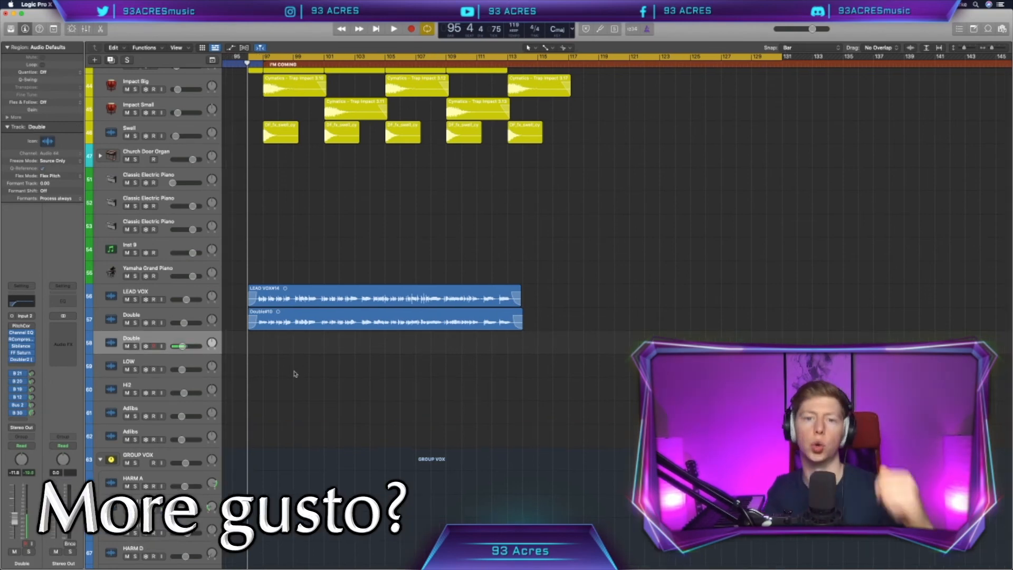
key("r")
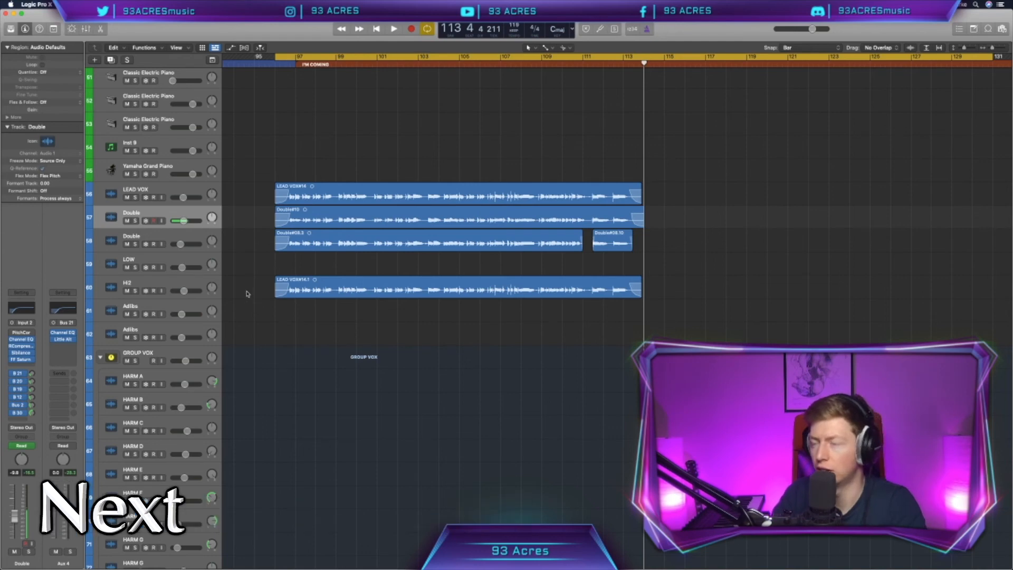
Step: Bring up Console and record a new high vocal take on the Hi2 track in place of the LEAD VOX copy
left_click(306, 294)
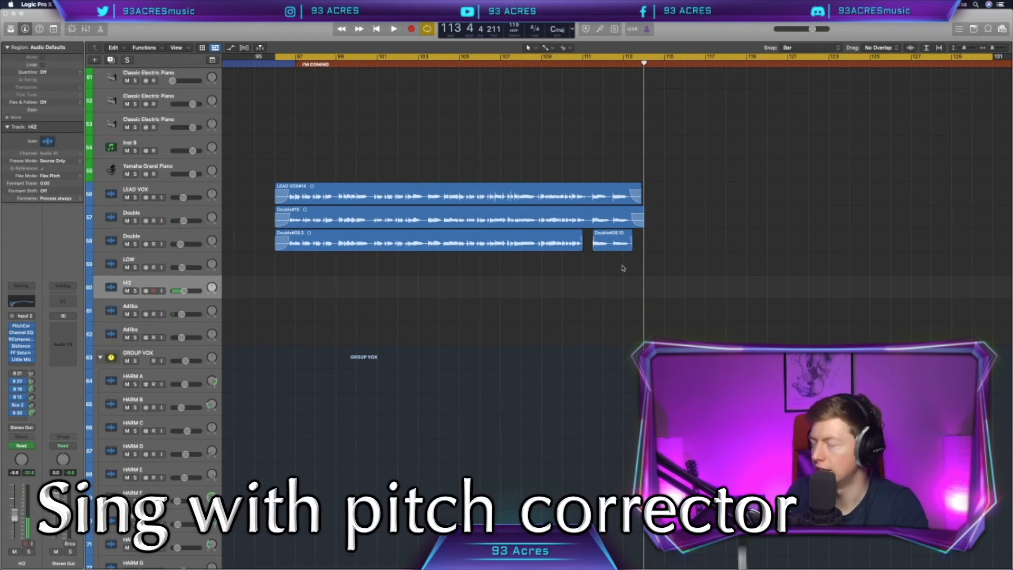
key("super+Tab")
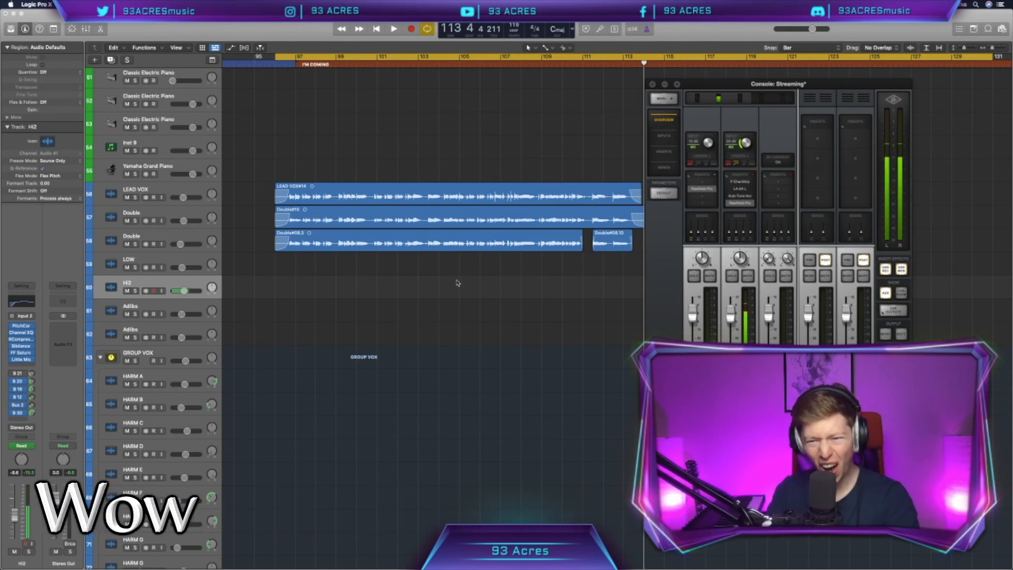
scroll(457, 283, "right", 2)
left_click(416, 299)
scroll(416, 298, "left", 1)
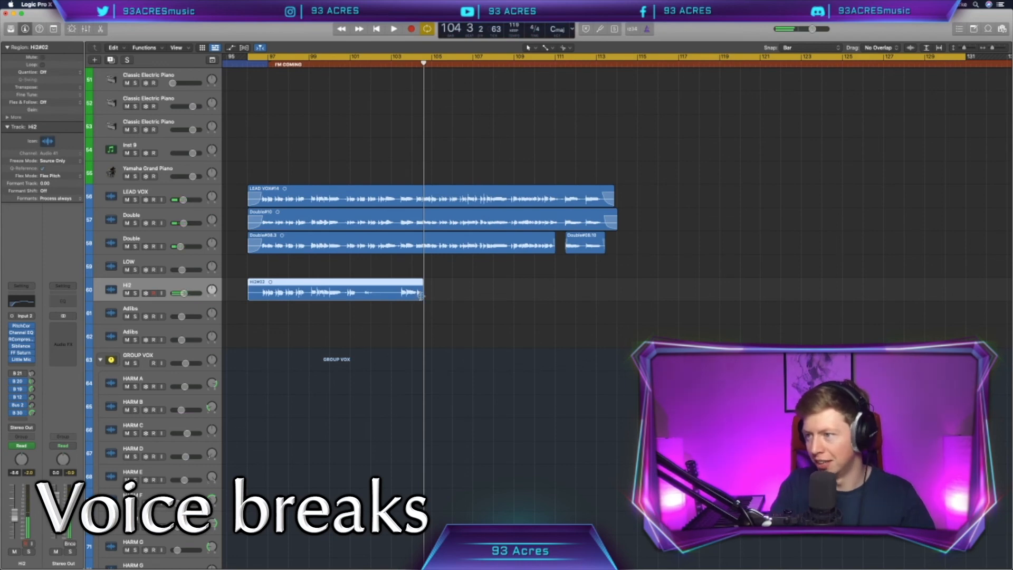
Step: Trim the end of the Hi2 take back to the middle of bar 100 and record the remaining high vocals to the section's end
left_click_drag(422, 294, 347, 293)
scroll(341, 295, "up", 5)
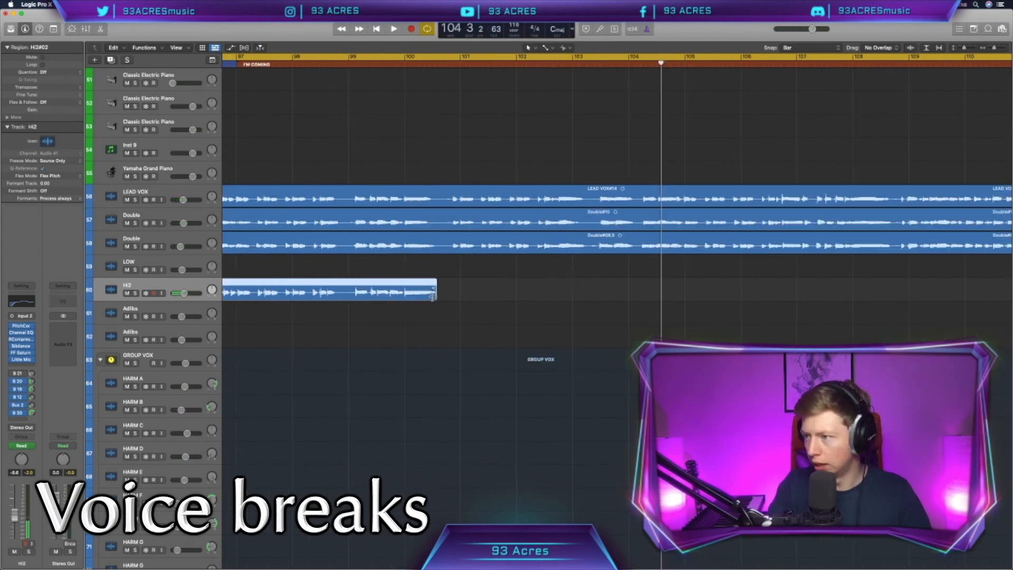
left_click_drag(439, 297, 439, 297)
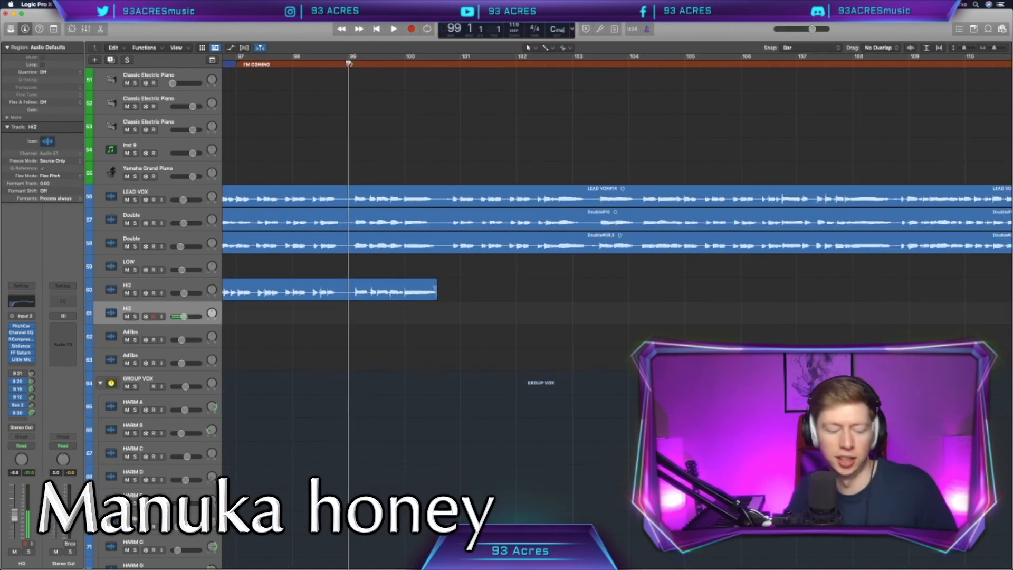
scroll(518, 350, "right", 3)
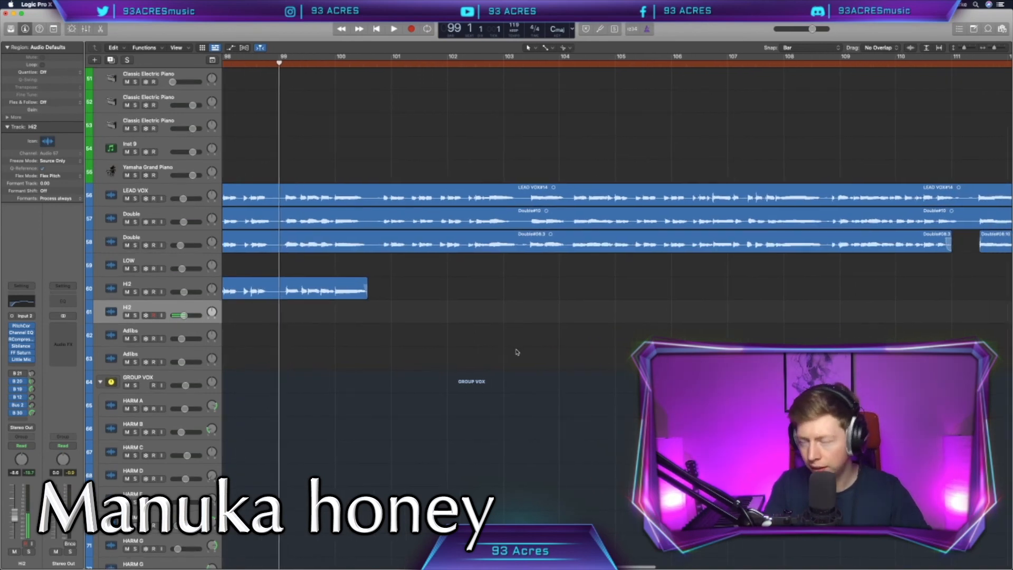
scroll(498, 357, "down", 5)
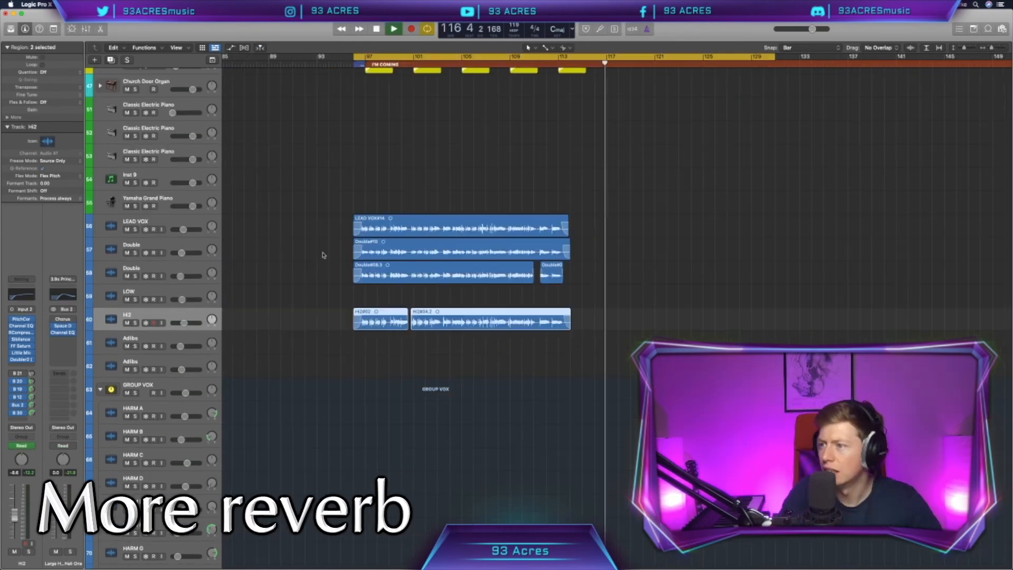
Step: Raise the reverb send level on the LEAD VOX track
left_click(156, 218)
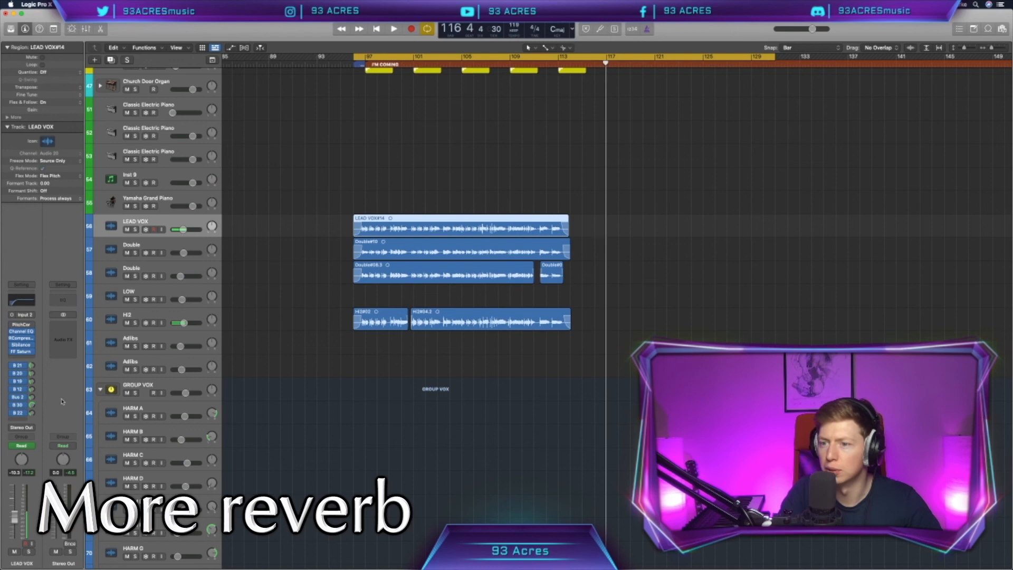
left_click(31, 390)
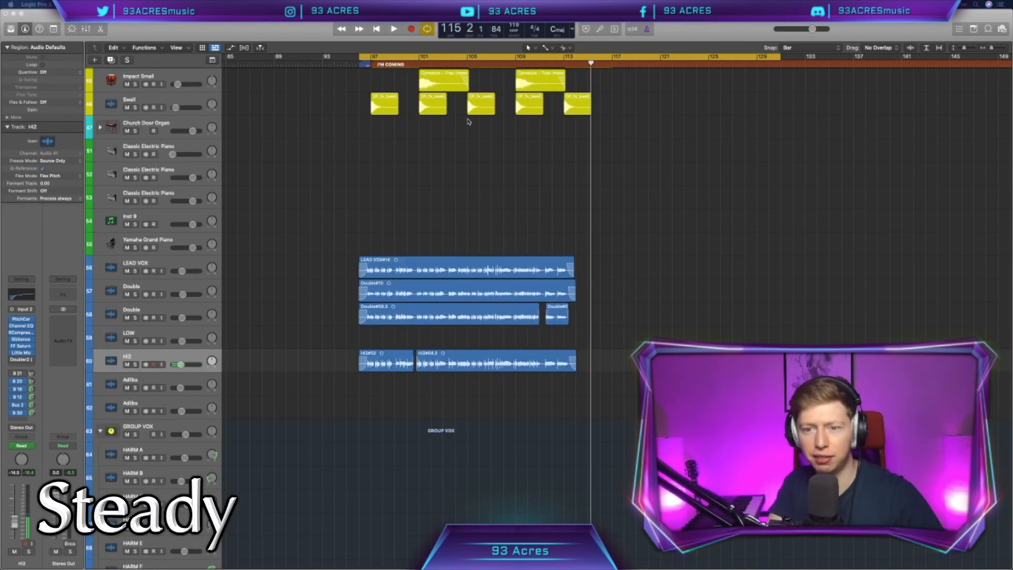
scroll(344, 127, "up", 15)
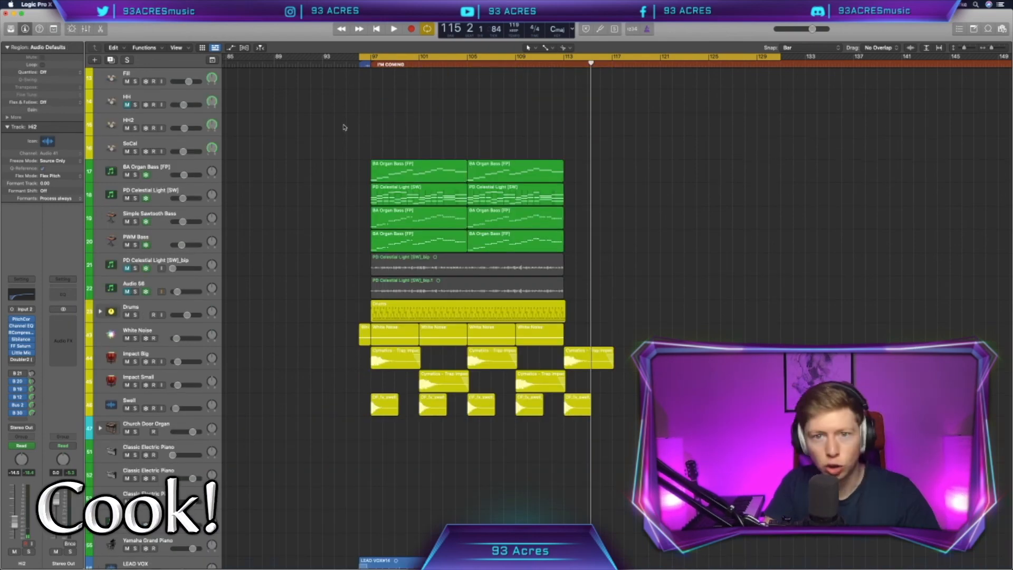